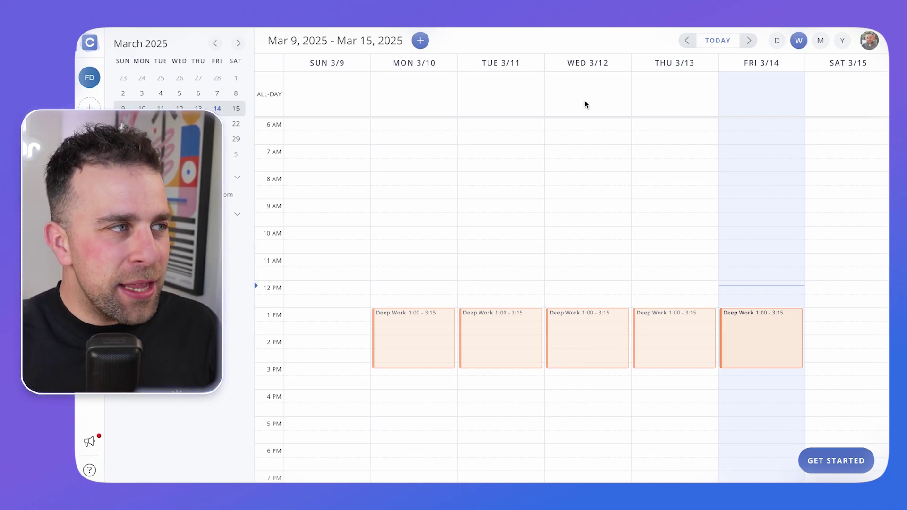
- Discard a new Friday March 14 event form and switch to the March 2025 month view
{"action": "left_click", "coordinate": [754, 248]}
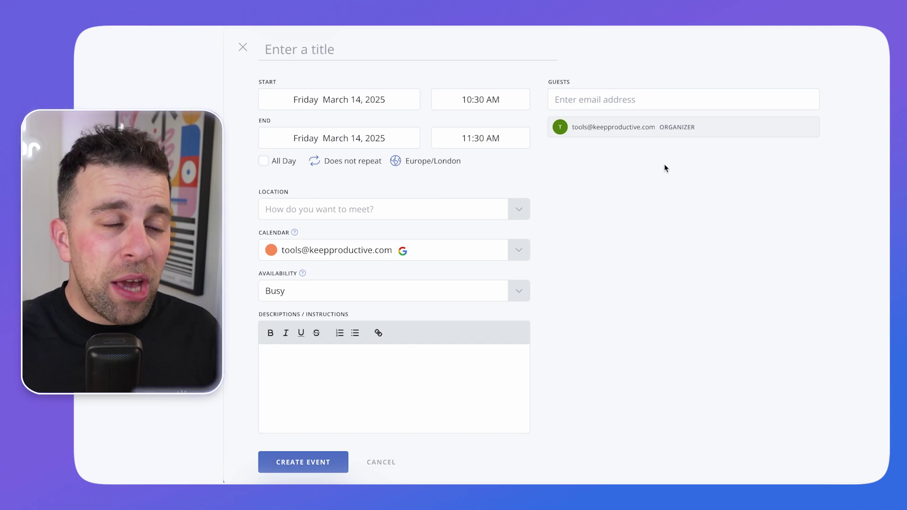
{"action": "left_click", "coordinate": [241, 45]}
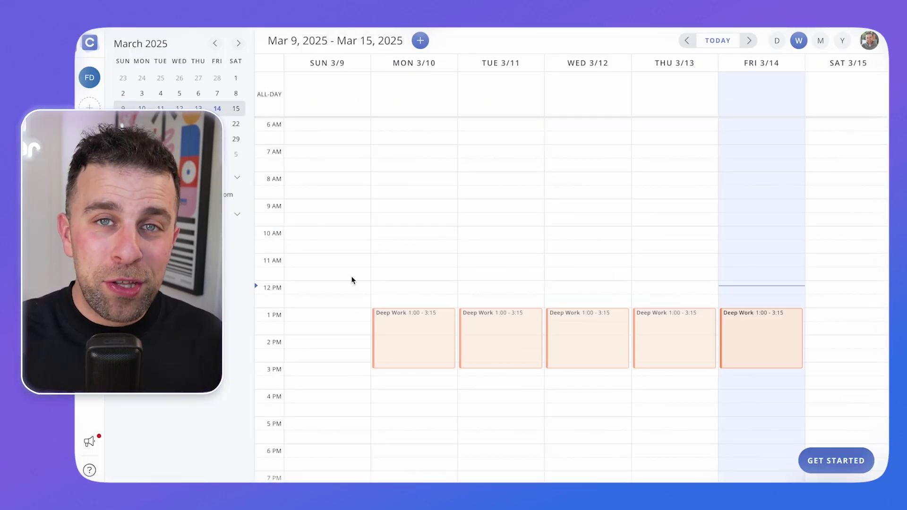
{"action": "left_click", "coordinate": [819, 41]}
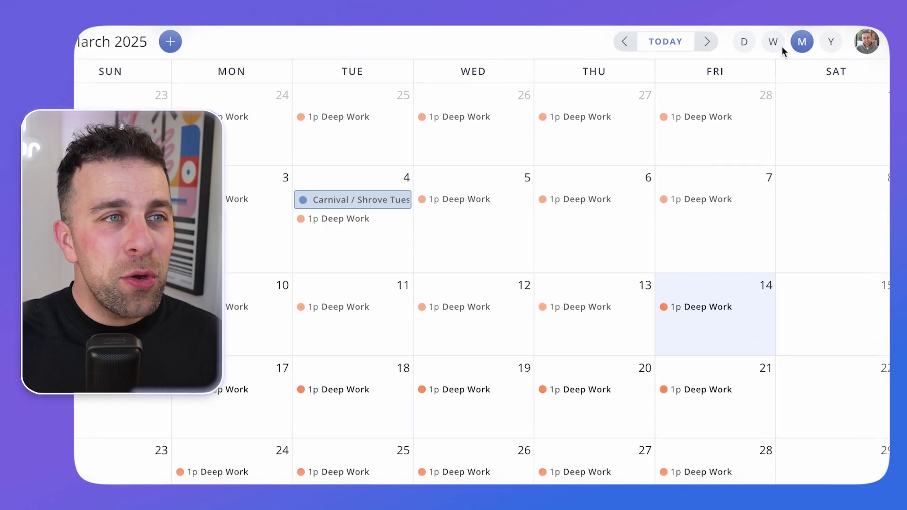
- Switch back to the Mar 9–15, 2025 week view with its Deep Work blocks
{"action": "left_click", "coordinate": [778, 45]}
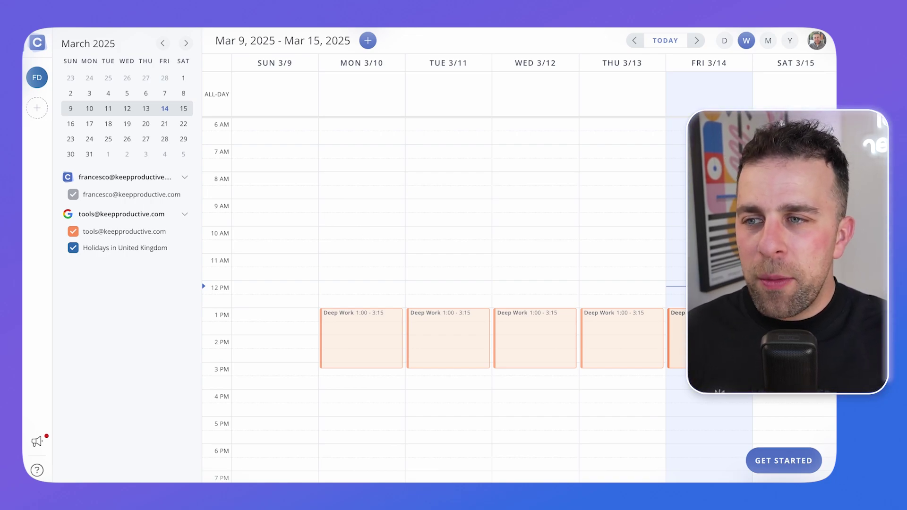
{"action": "scroll", "coordinate": [712, 108], "scroll_direction": "down", "scroll_amount": 2}
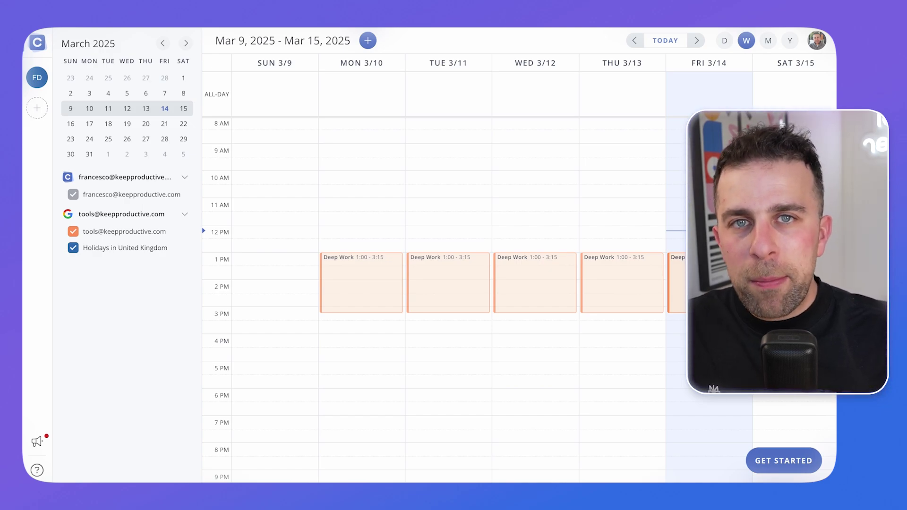
{"action": "left_click", "coordinate": [676, 284]}
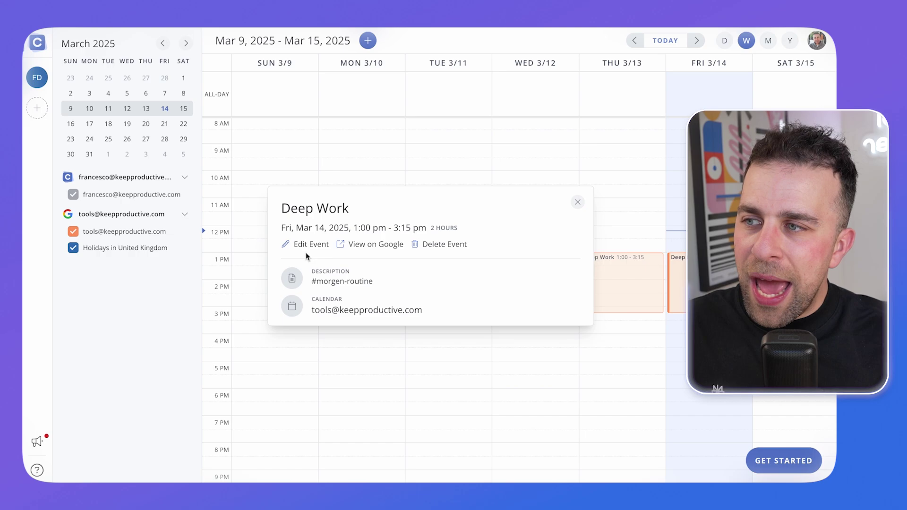
{"action": "left_click", "coordinate": [684, 341]}
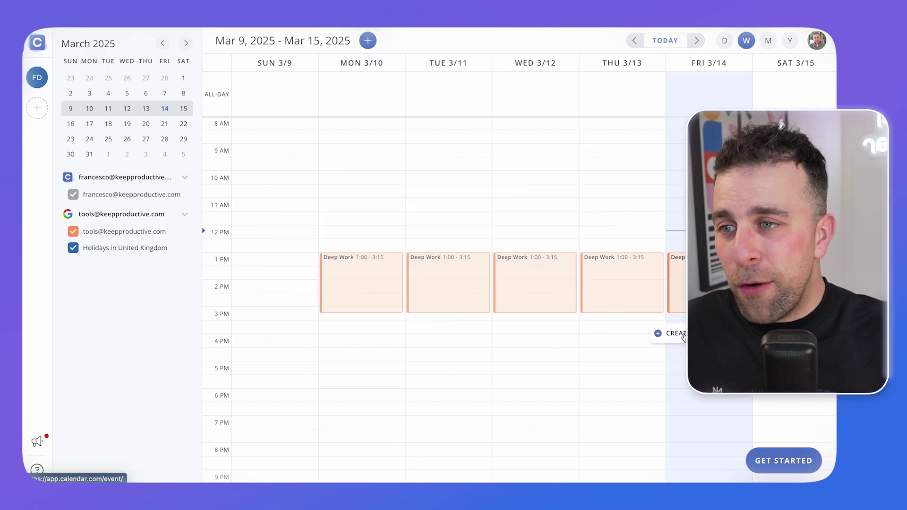
{"action": "left_click", "coordinate": [680, 328]}
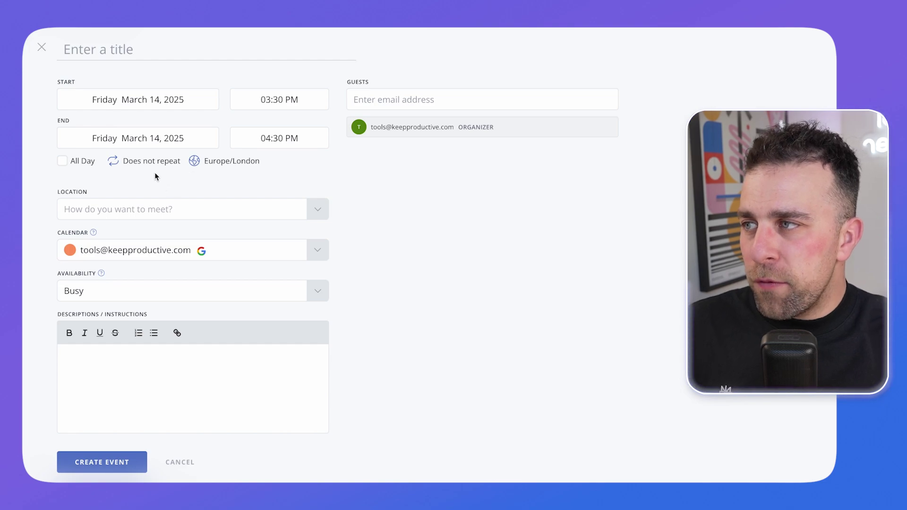
{"action": "left_click", "coordinate": [316, 250]}
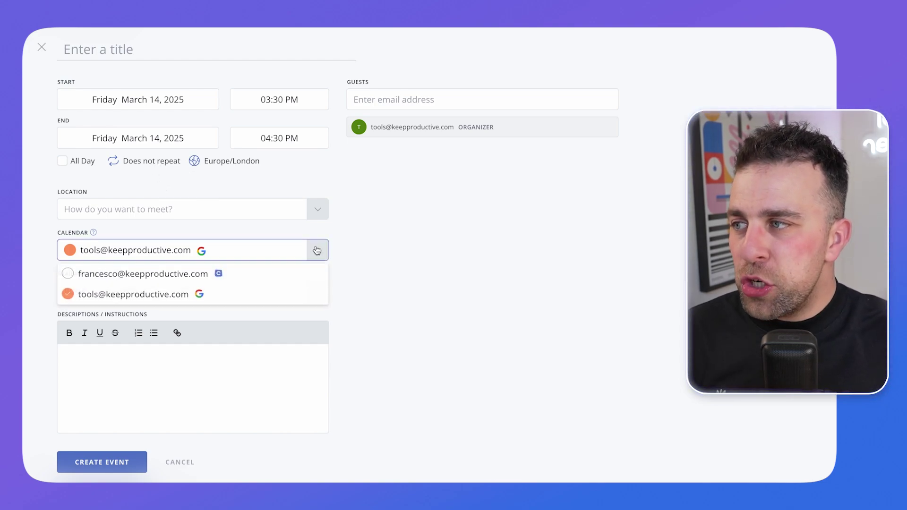
{"action": "left_click", "coordinate": [463, 257]}
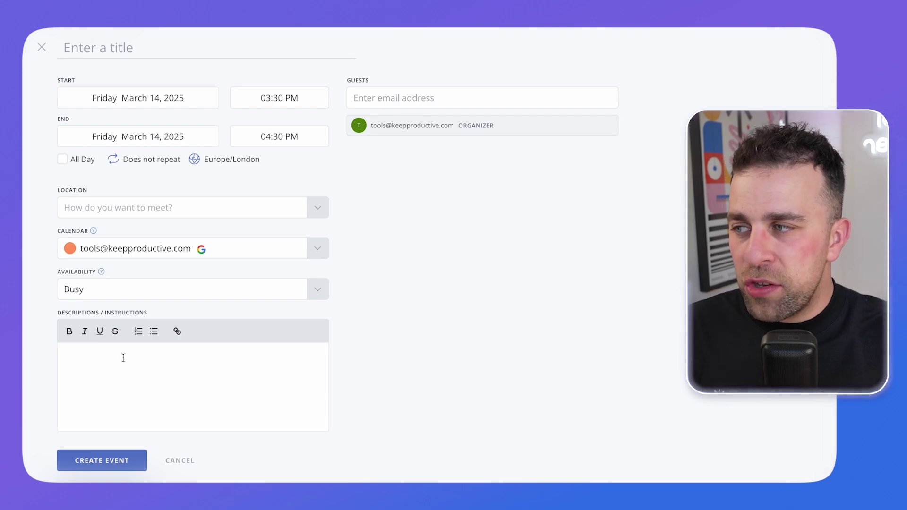
{"action": "left_click", "coordinate": [178, 460]}
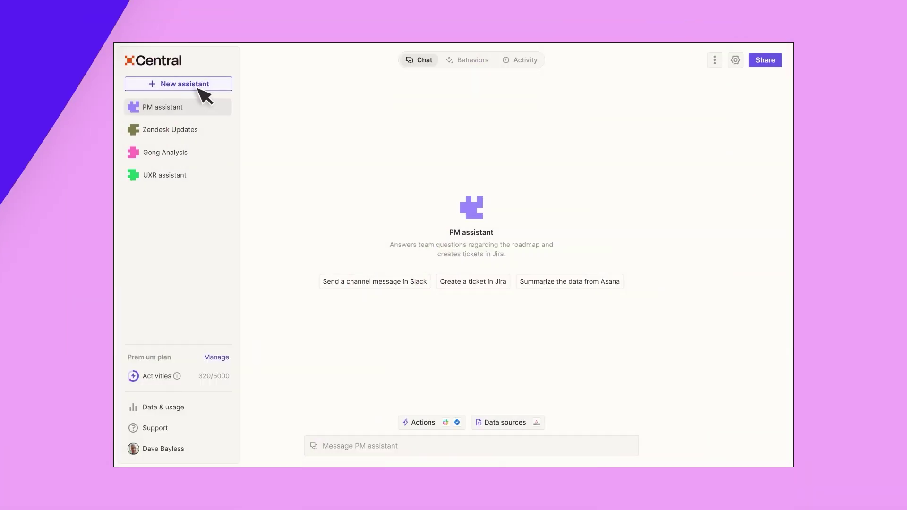
- In a new Zapier assistant, insert the Project Management data source into the chat draft and view available actions
{"action": "left_click", "coordinate": [199, 88]}
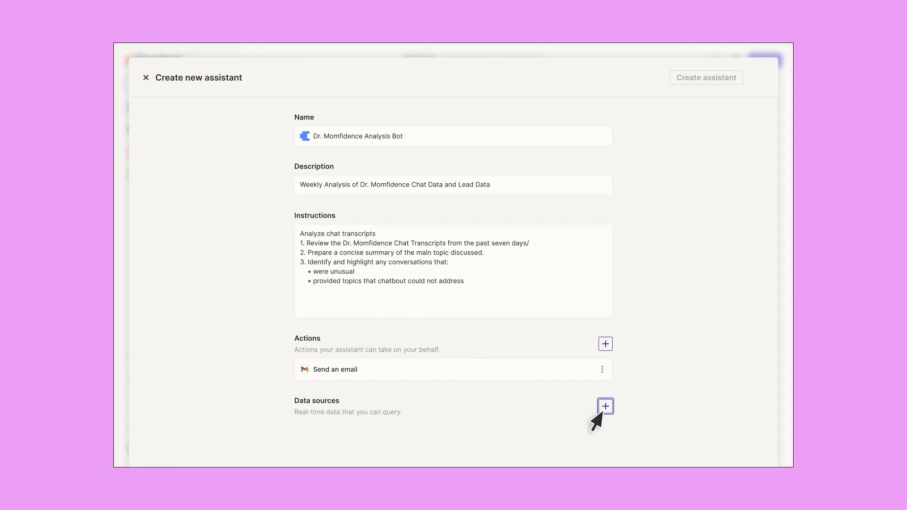
{"action": "left_click", "coordinate": [604, 406]}
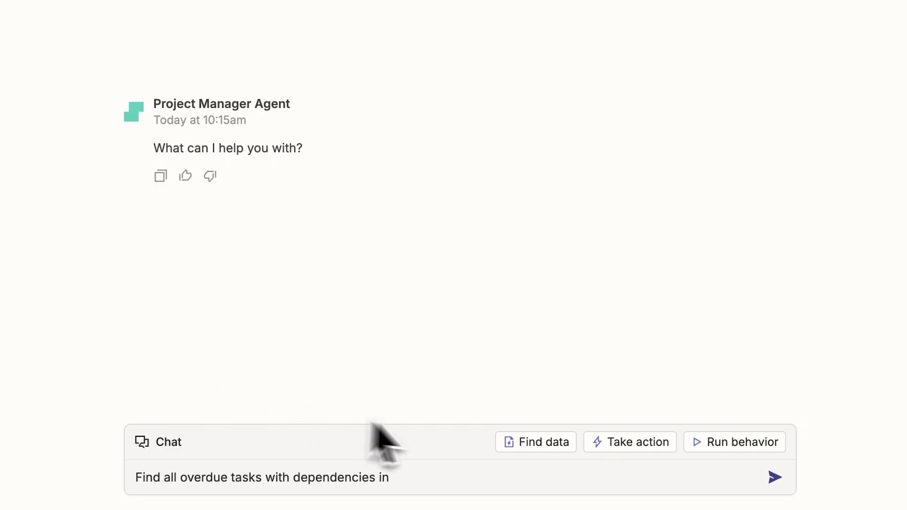
{"action": "left_click", "coordinate": [535, 442]}
{"action": "left_click", "coordinate": [587, 360]}
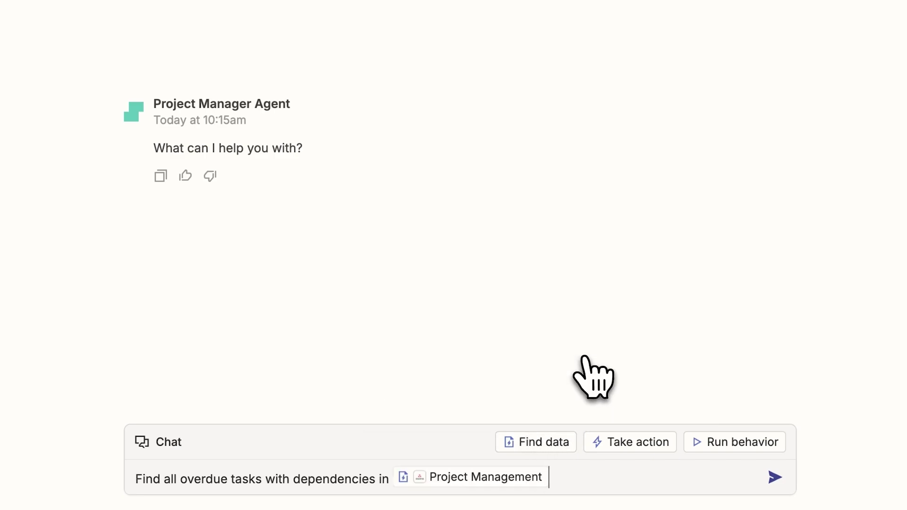
{"action": "type", "text": "and"}
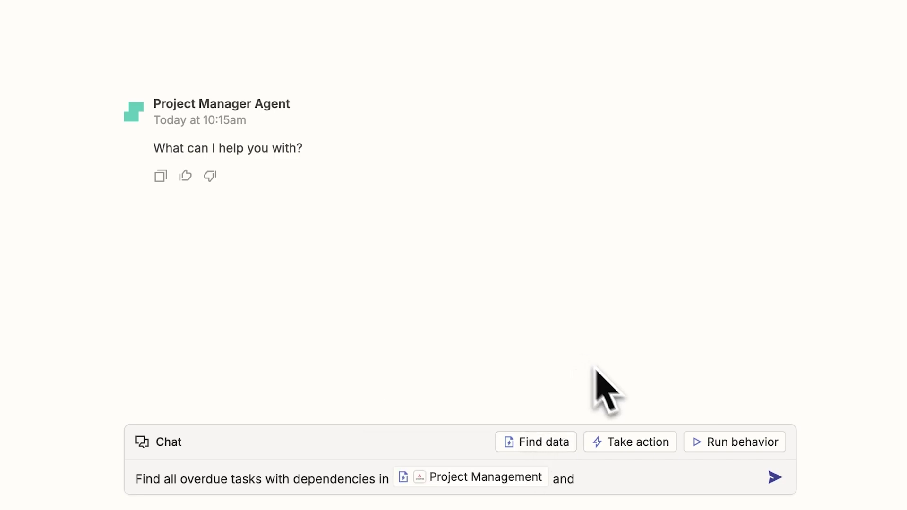
{"action": "left_click", "coordinate": [642, 447]}
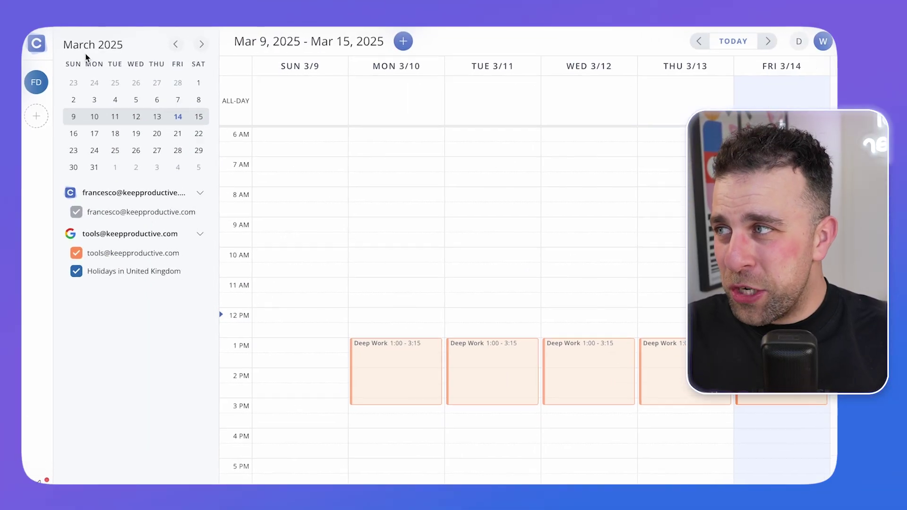
- Show Friday March 14, preview the empty Scheduling Page 1, and begin a new scheduling event
{"action": "left_click", "coordinate": [37, 56]}
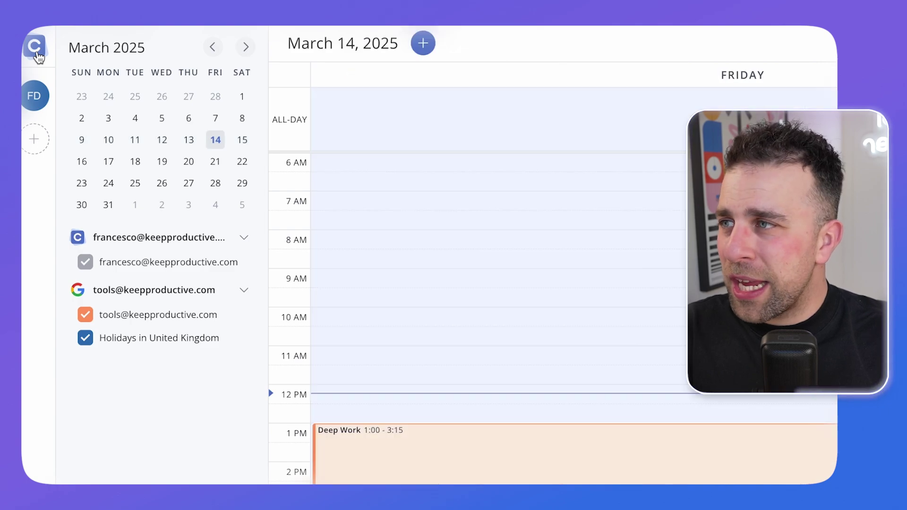
{"action": "left_click", "coordinate": [35, 96]}
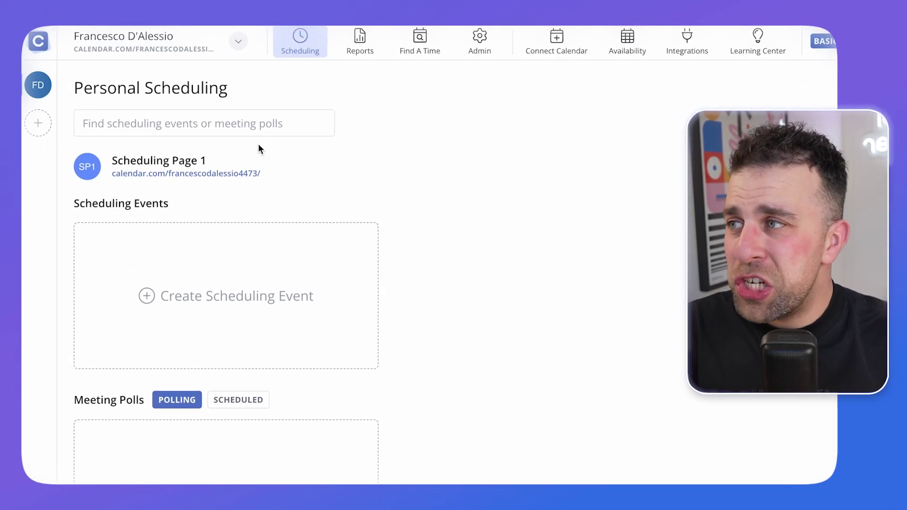
{"action": "left_click", "coordinate": [203, 175]}
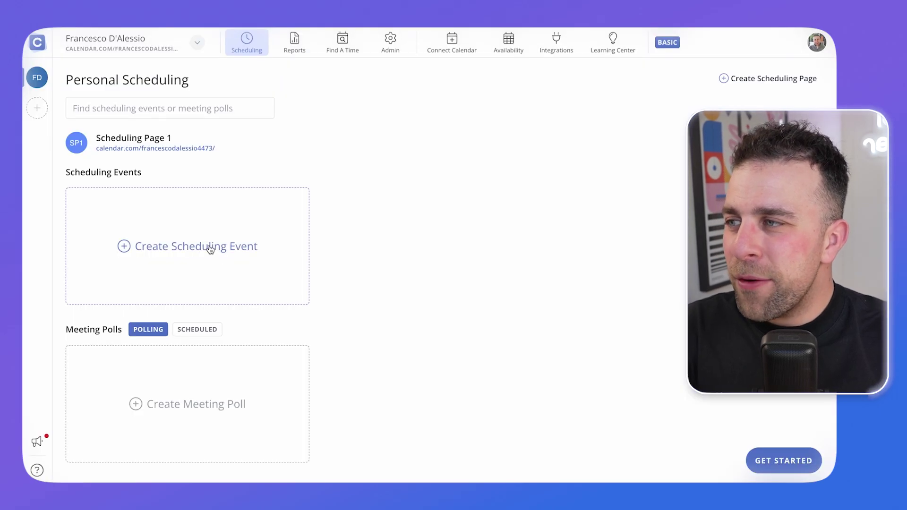
{"action": "left_click", "coordinate": [210, 249]}
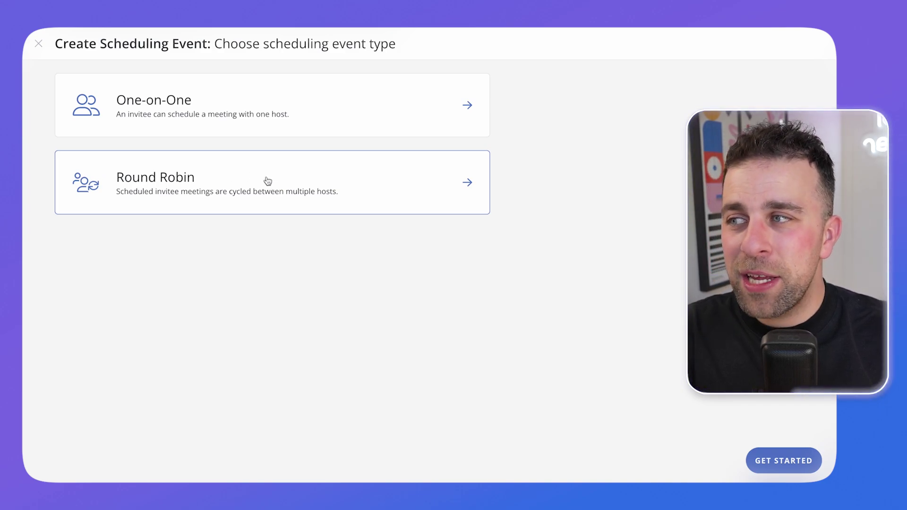
- Make it a One-on-One event named Vendor Pro on Scheduling Page 1
{"action": "left_click", "coordinate": [268, 104]}
{"action": "left_click", "coordinate": [194, 98]}
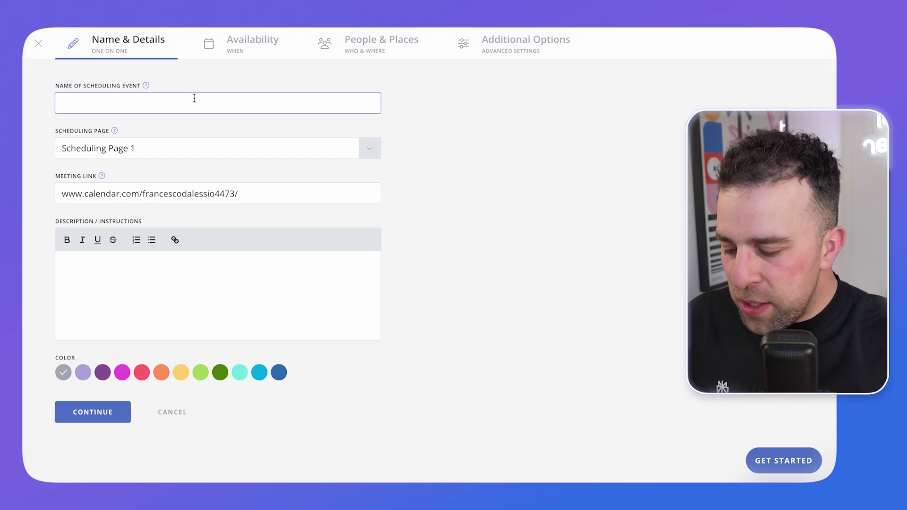
{"action": "type", "text": "Ev"}
{"action": "key", "text": "BackSpace"}
{"action": "key", "text": "BackSpace"}
{"action": "type", "text": "Vedn"}
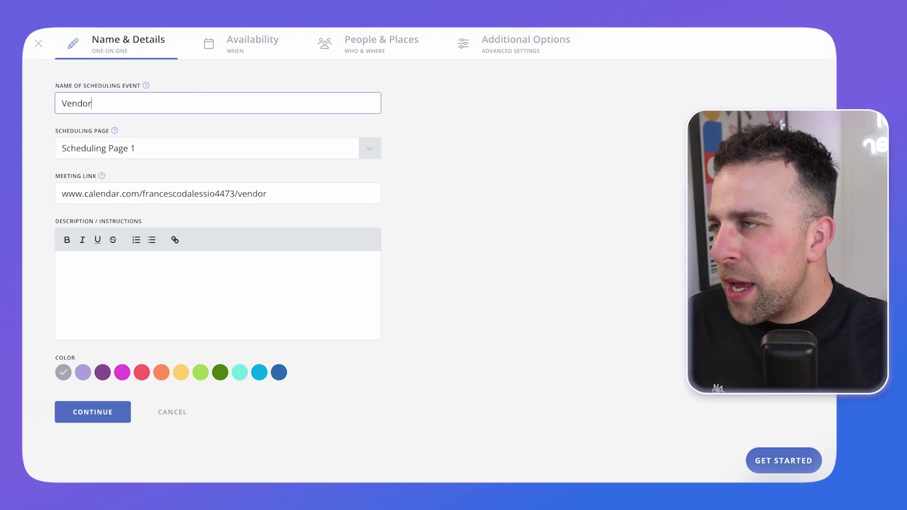
{"action": "left_click", "coordinate": [216, 152]}
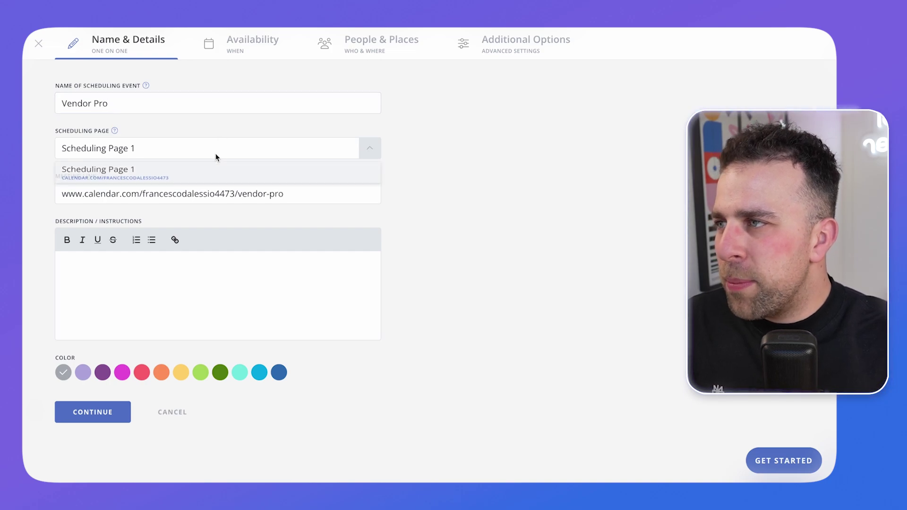
{"action": "left_click", "coordinate": [165, 169]}
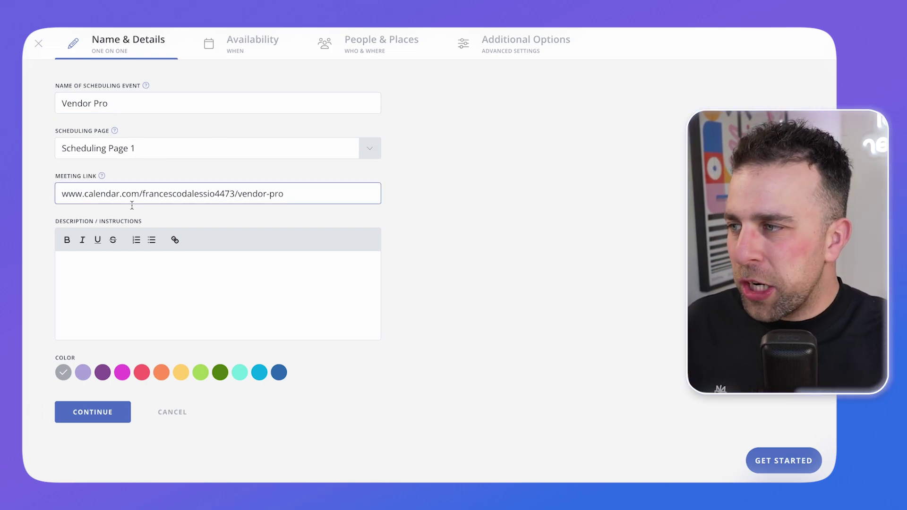
- Give the event a dark green colour and a placeholder description, then continue to Availability
{"action": "left_click", "coordinate": [220, 372]}
{"action": "left_click", "coordinate": [164, 297]}
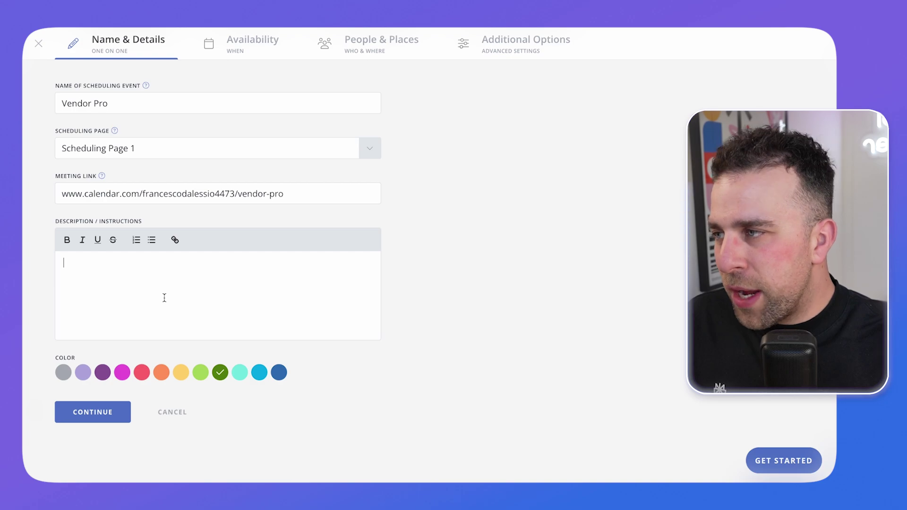
{"action": "type", "text": "Jsjshshshsh"}
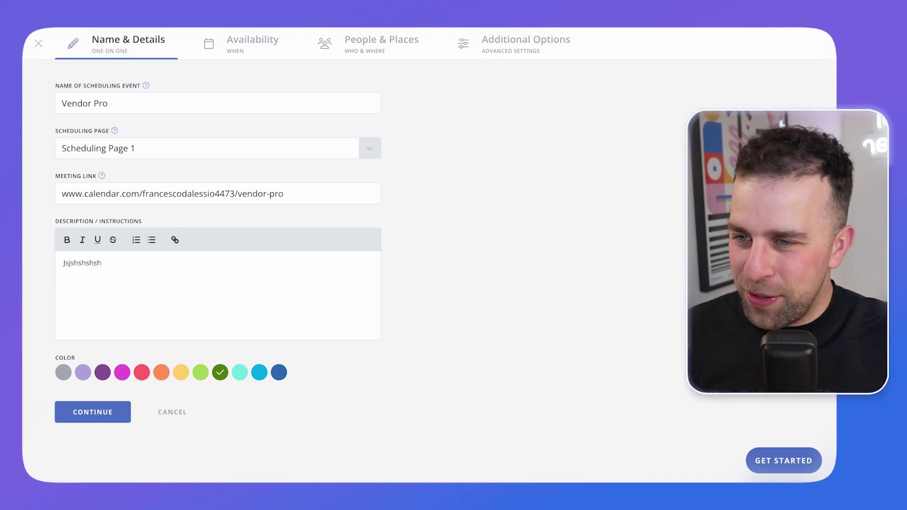
{"action": "left_click", "coordinate": [783, 460]}
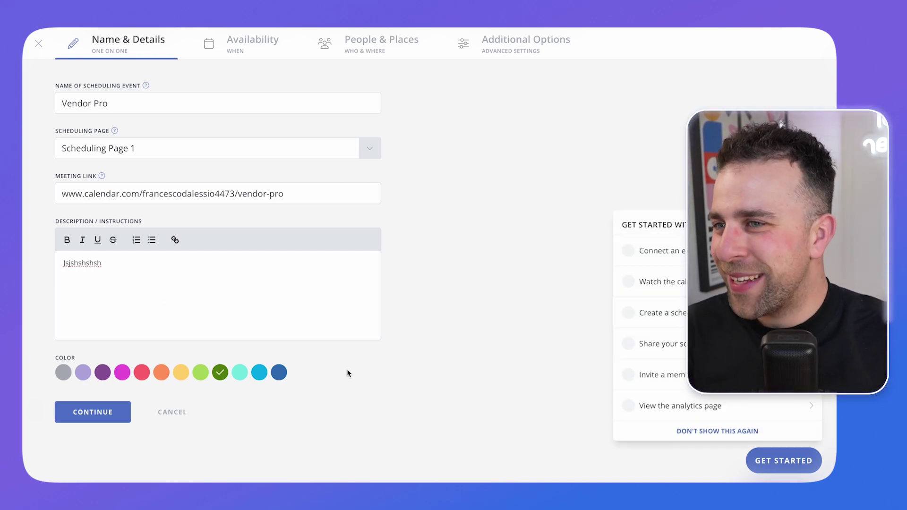
{"action": "left_click", "coordinate": [81, 413]}
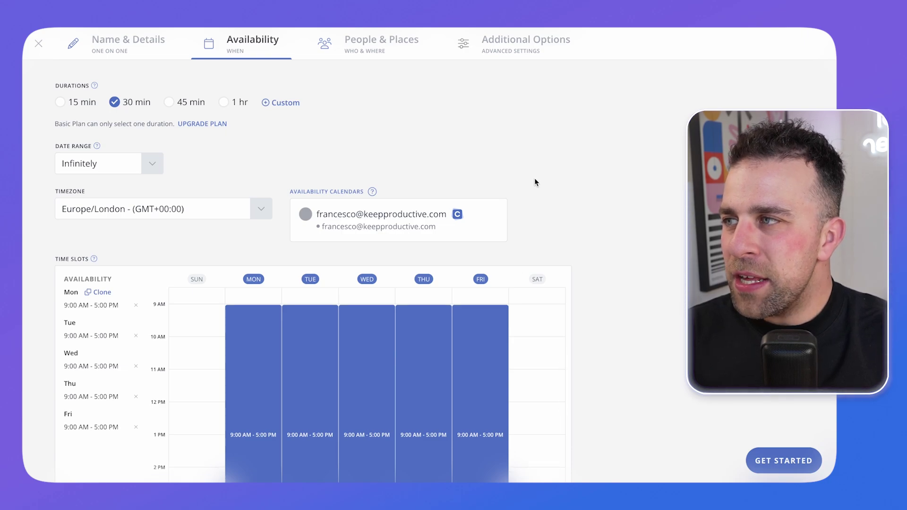
- Extend Monday availability to 9:50 AM–5:50 PM
{"action": "scroll", "coordinate": [535, 181], "scroll_direction": "down", "scroll_amount": 3}
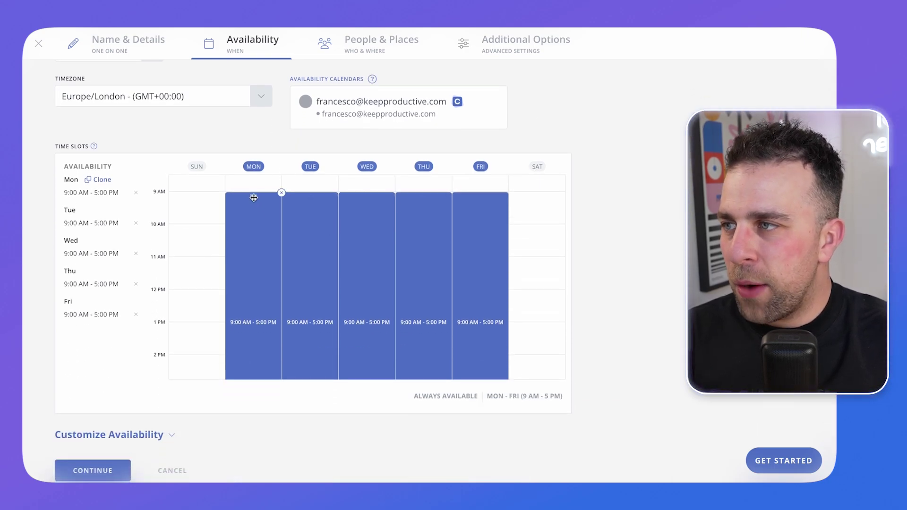
{"action": "left_click_drag", "start_coordinate": [254, 197], "coordinate": [253, 222]}
{"action": "scroll", "coordinate": [253, 222], "scroll_direction": "down", "scroll_amount": 2}
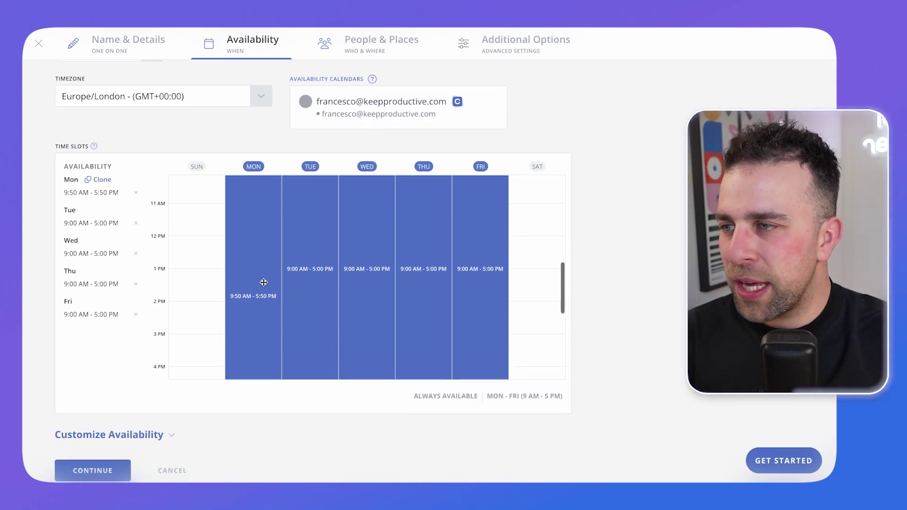
{"action": "scroll", "coordinate": [263, 282], "scroll_direction": "down", "scroll_amount": 2}
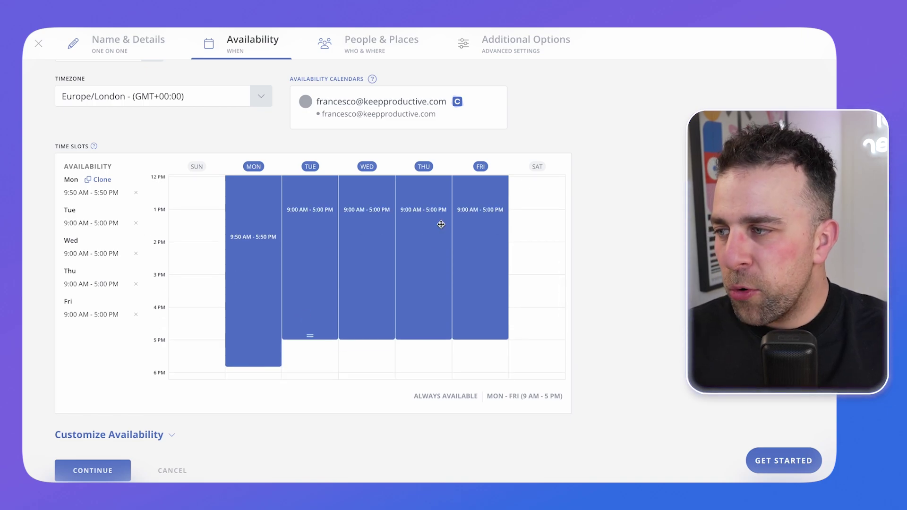
{"action": "scroll", "coordinate": [638, 136], "scroll_direction": "up", "scroll_amount": 3}
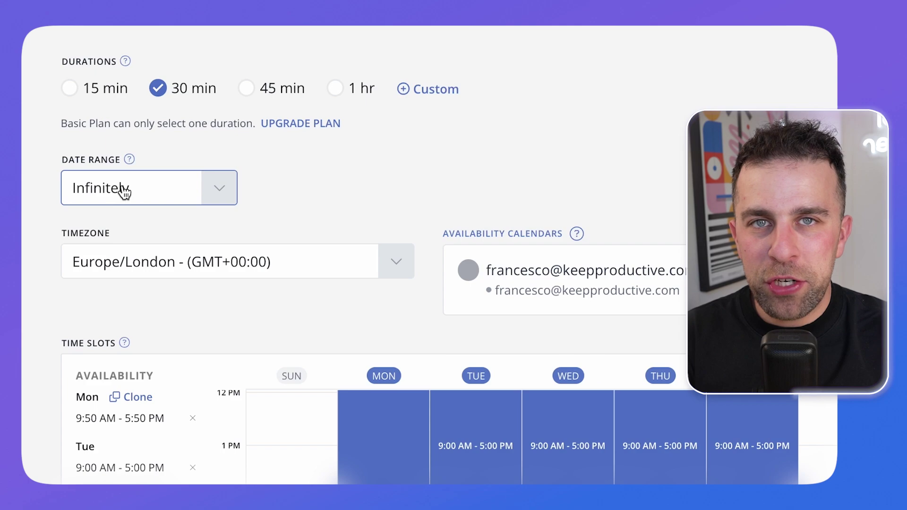
- Limit bookings to Fri, Mar 14–Sat, Mar 15, 2025, keep 30 minutes, and continue
{"action": "left_click", "coordinate": [124, 191]}
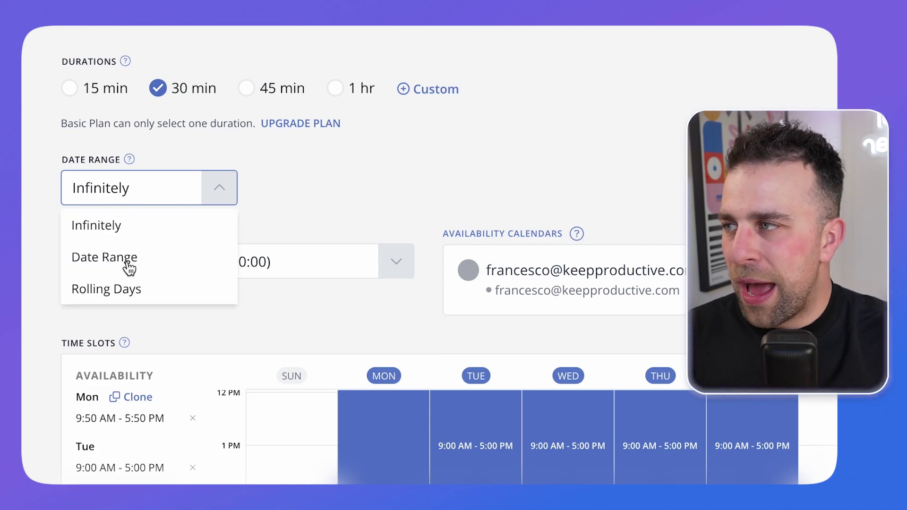
{"action": "left_click", "coordinate": [122, 260]}
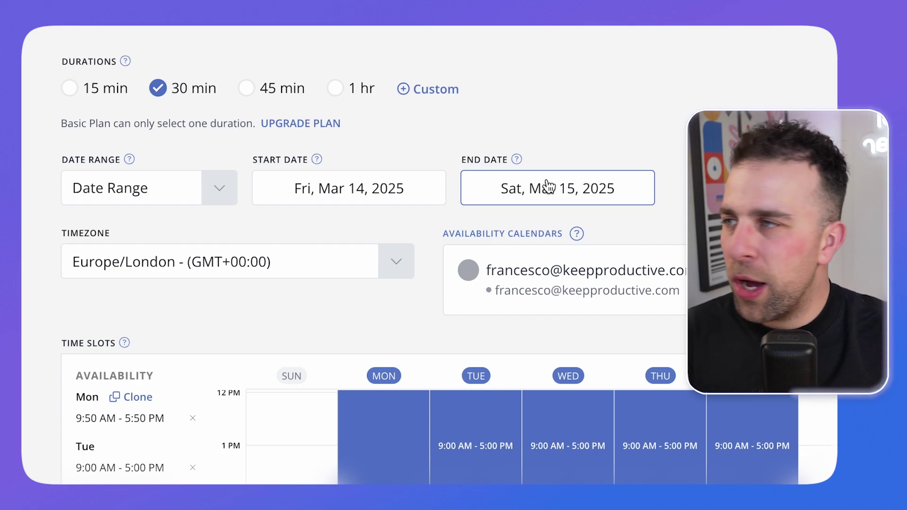
{"action": "left_click", "coordinate": [70, 89]}
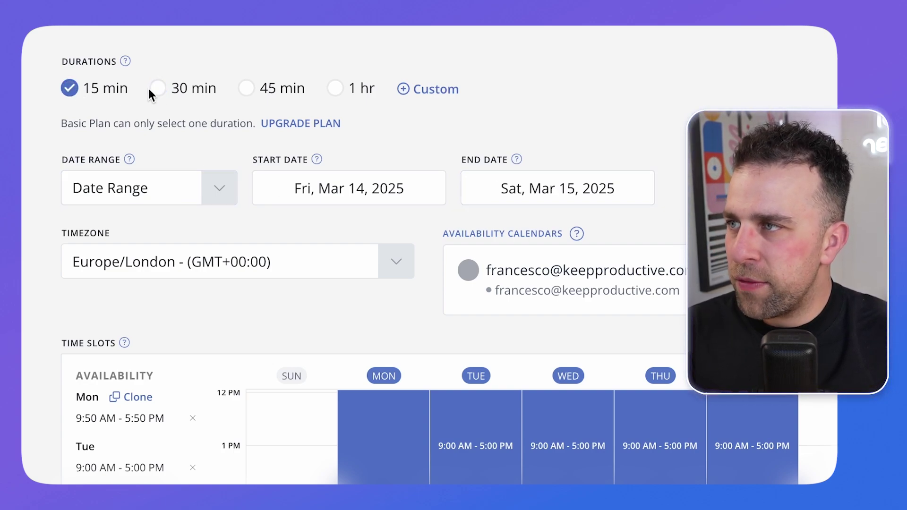
{"action": "left_click", "coordinate": [405, 89]}
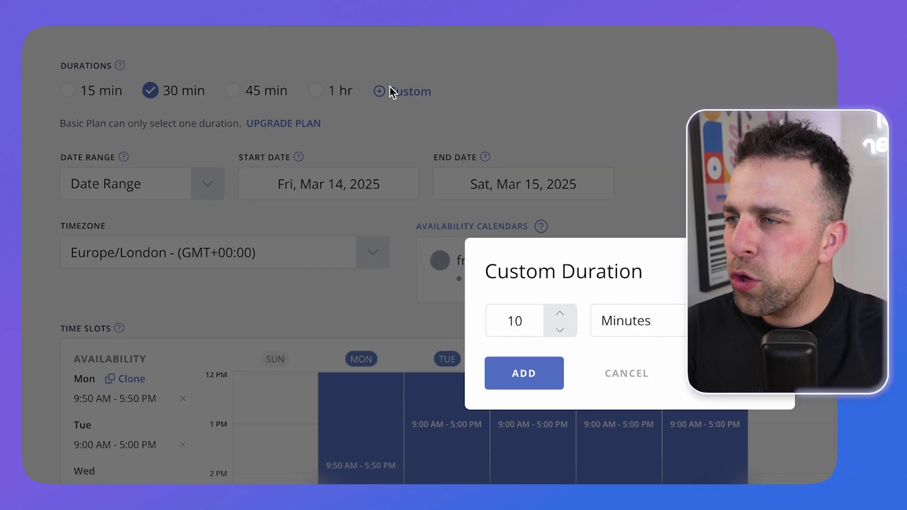
{"action": "left_click", "coordinate": [521, 216]}
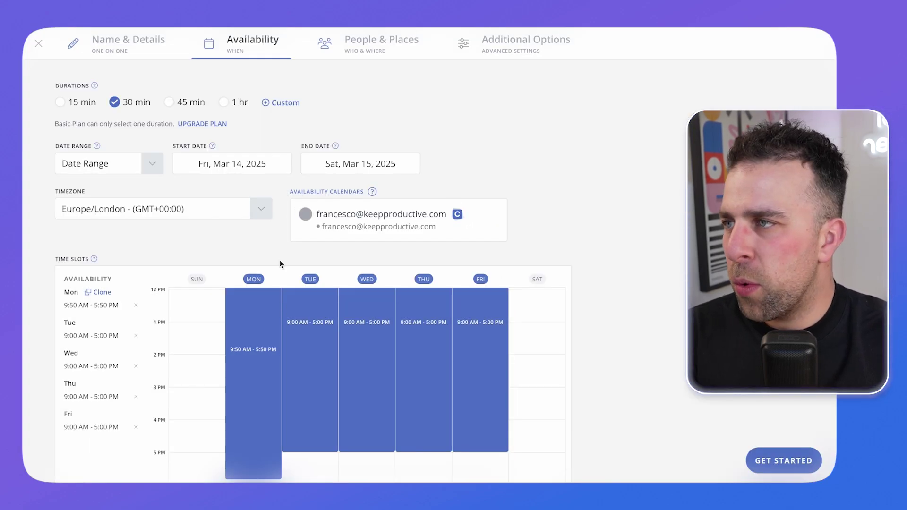
{"action": "scroll", "coordinate": [520, 384], "scroll_direction": "down", "scroll_amount": 4}
{"action": "scroll", "coordinate": [635, 329], "scroll_direction": "down", "scroll_amount": 3}
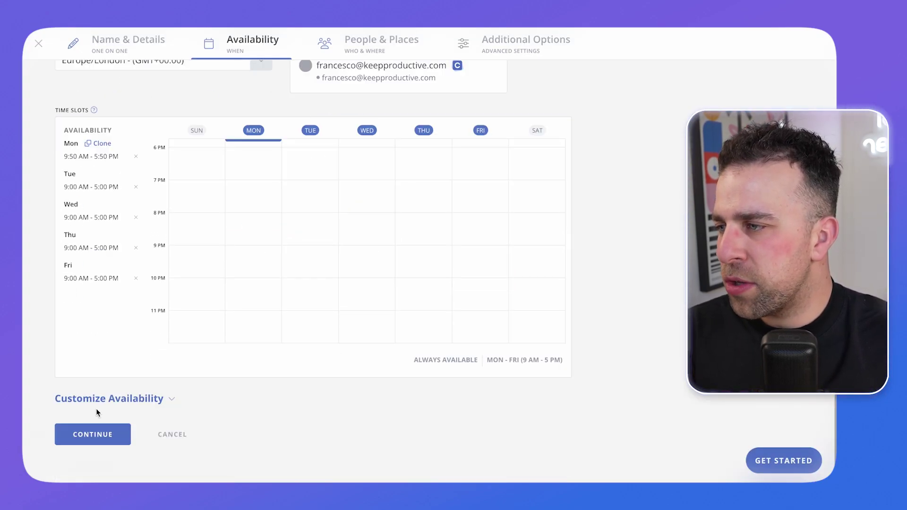
{"action": "left_click", "coordinate": [81, 434]}
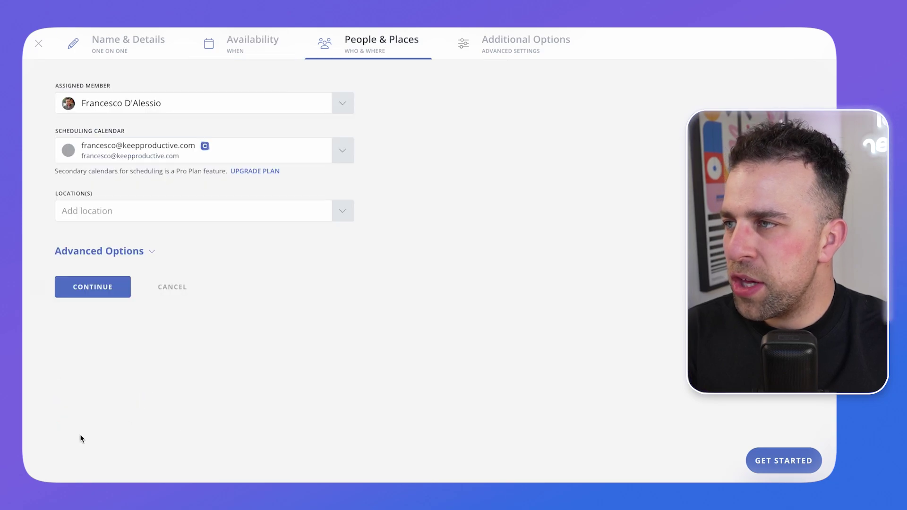
- Try Google Meet and web conference locations, abandoning both, and check the advanced options
{"action": "left_click", "coordinate": [154, 216]}
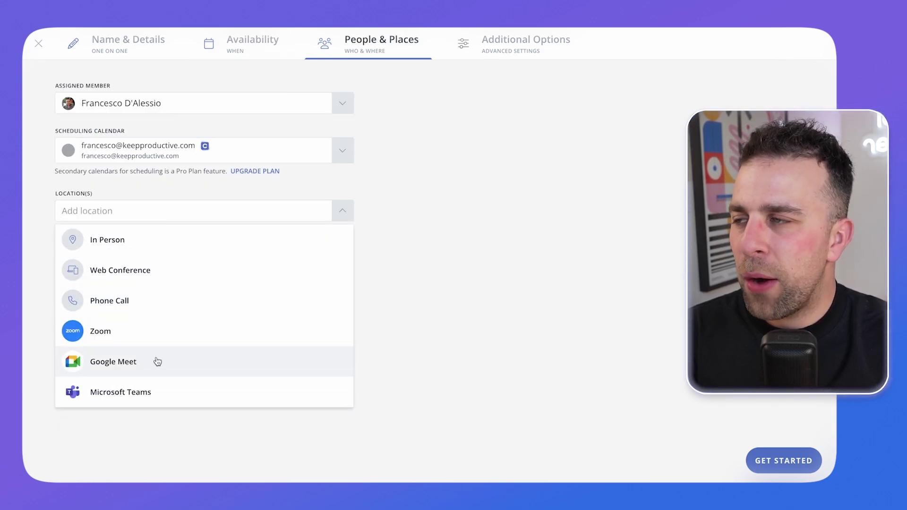
{"action": "left_click", "coordinate": [157, 361]}
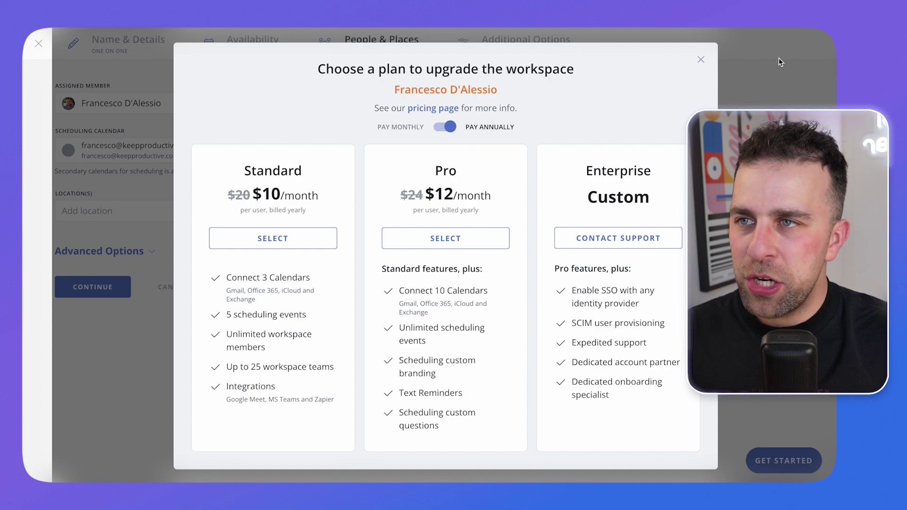
{"action": "left_click", "coordinate": [701, 61]}
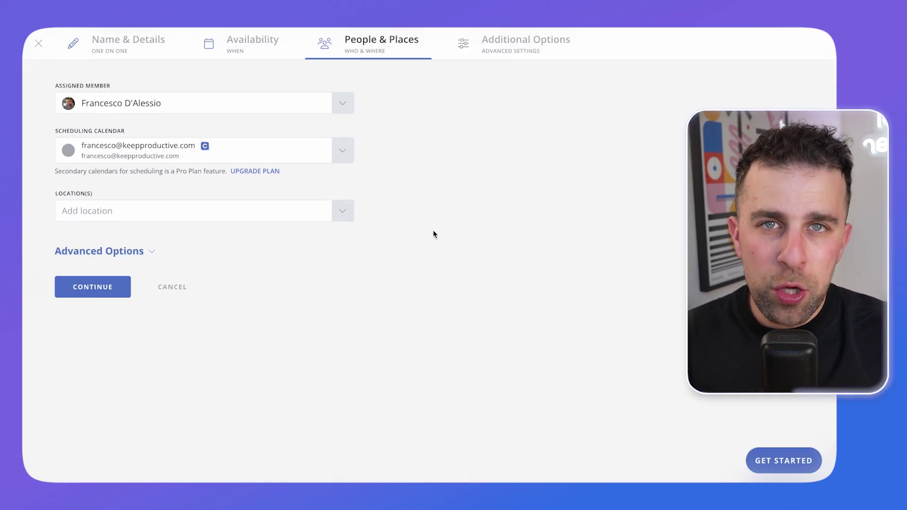
{"action": "left_click", "coordinate": [158, 211]}
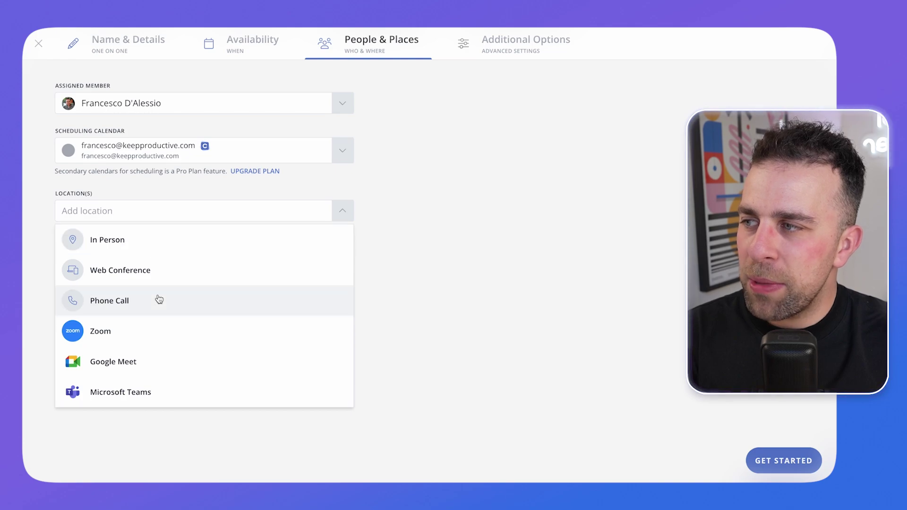
{"action": "left_click", "coordinate": [161, 269]}
{"action": "left_click", "coordinate": [406, 167]}
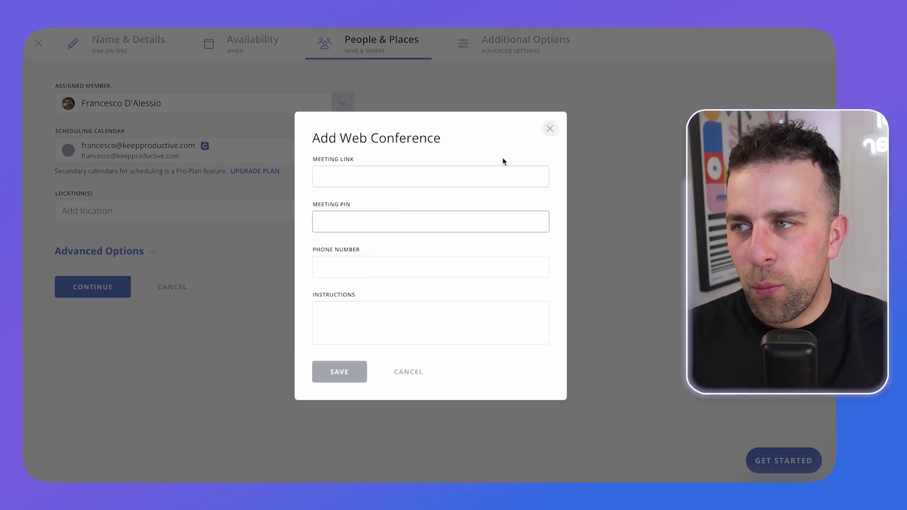
{"action": "left_click", "coordinate": [550, 129]}
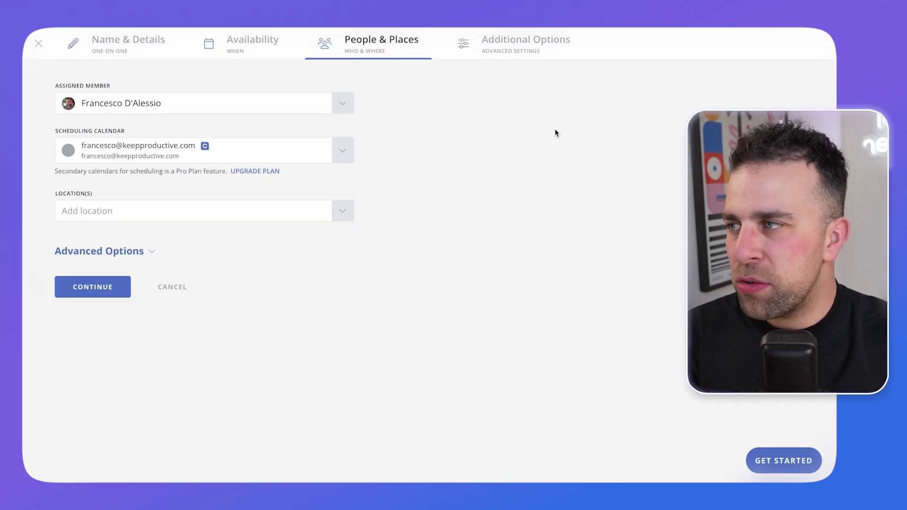
{"action": "left_click", "coordinate": [118, 252]}
{"action": "scroll", "coordinate": [119, 321], "scroll_direction": "down", "scroll_amount": 5}
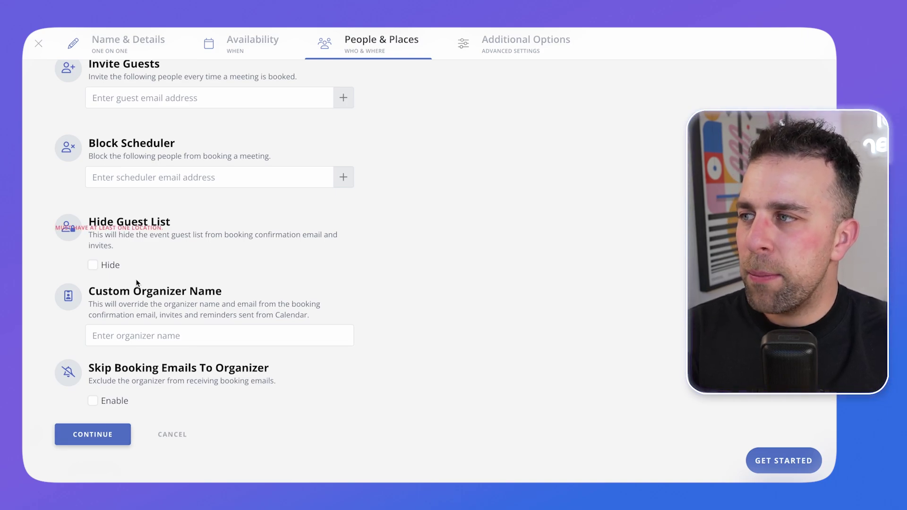
{"action": "left_click", "coordinate": [105, 437]}
- Set an in-person location at Officeworks Pitt St, Sydney NSW, Australia and save it
{"action": "left_click", "coordinate": [130, 218]}
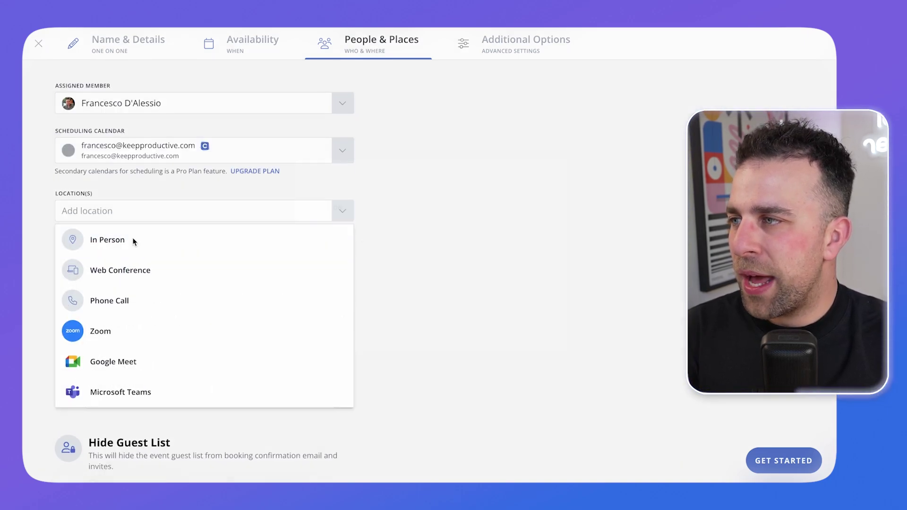
{"action": "left_click", "coordinate": [133, 240]}
{"action": "left_click", "coordinate": [343, 220]}
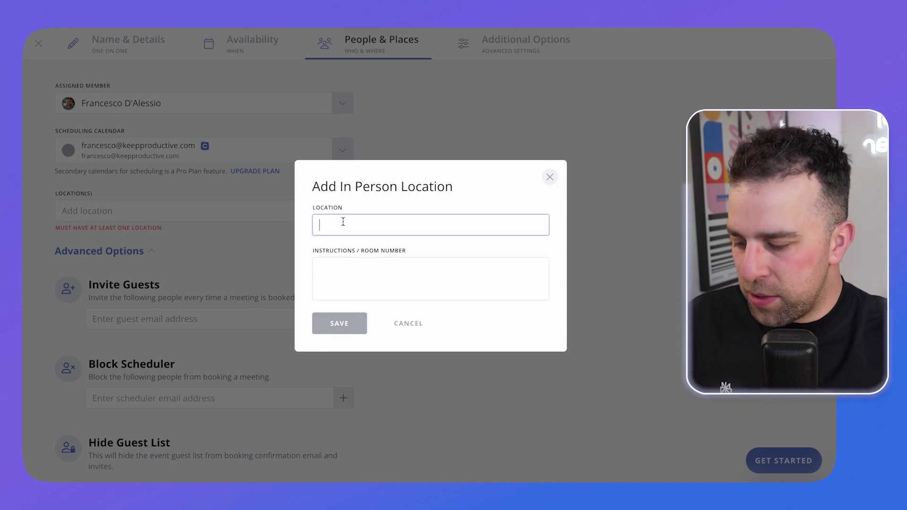
{"action": "type", "text": "Office"}
{"action": "left_click", "coordinate": [343, 245]}
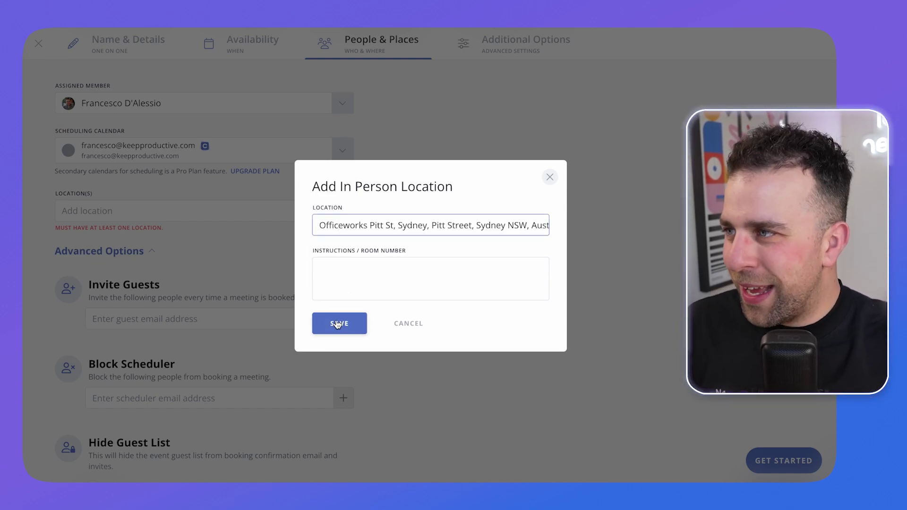
{"action": "left_click", "coordinate": [356, 381]}
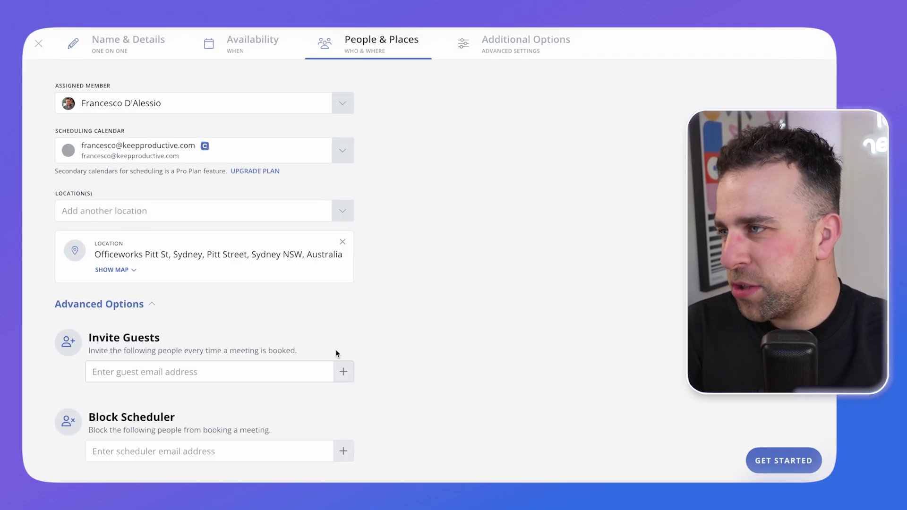
{"action": "scroll", "coordinate": [377, 364], "scroll_direction": "down", "scroll_amount": 6}
- Create the Vendor Pro scheduling event and preview its 30-minute booking page
{"action": "left_click", "coordinate": [107, 442]}
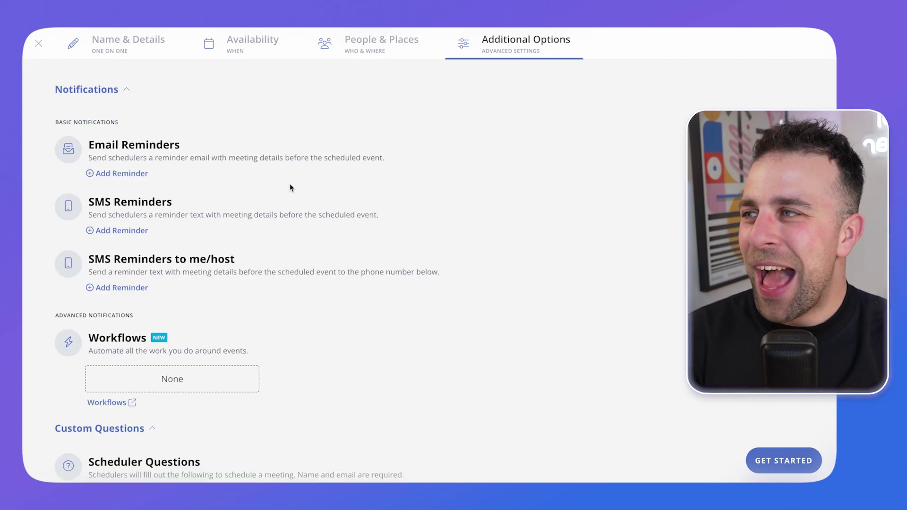
{"action": "scroll", "coordinate": [152, 188], "scroll_direction": "down", "scroll_amount": 7}
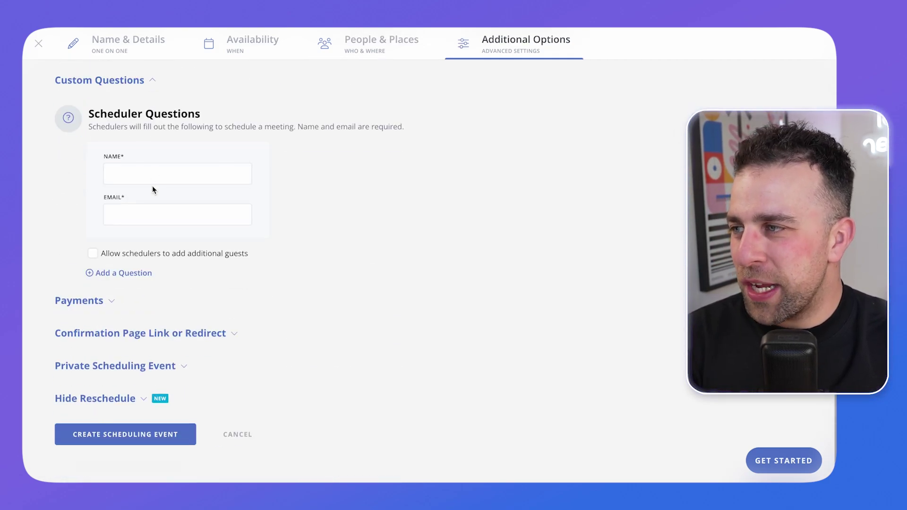
{"action": "left_click", "coordinate": [160, 436]}
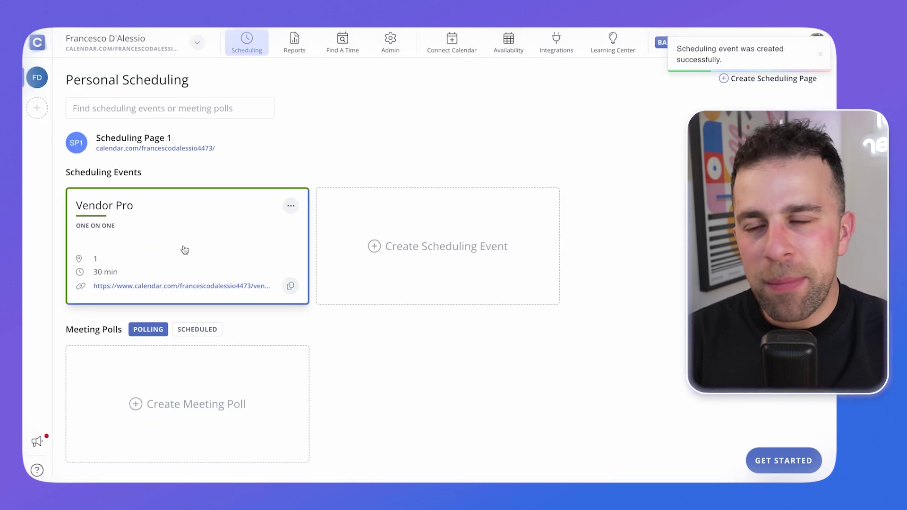
{"action": "left_click", "coordinate": [201, 286]}
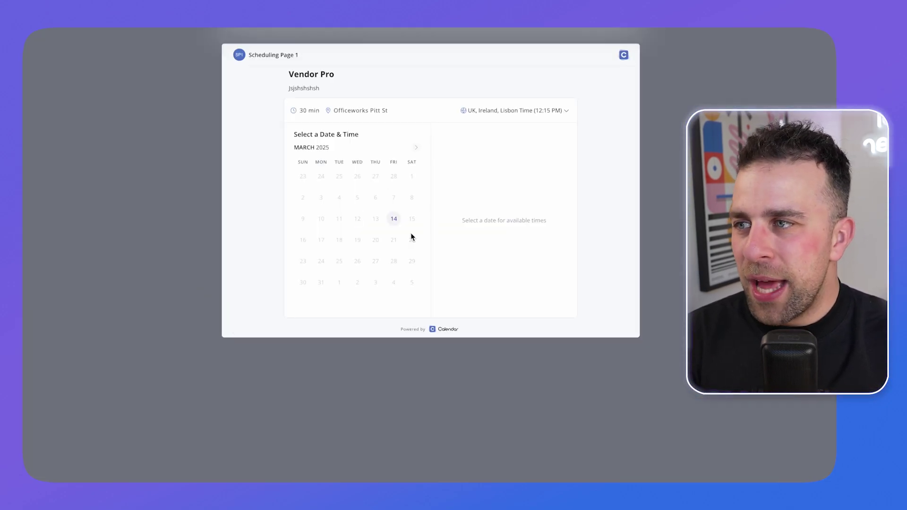
- View Fri, Mar 14 time slots, select the title and description, then close the preview
{"action": "left_click", "coordinate": [396, 221]}
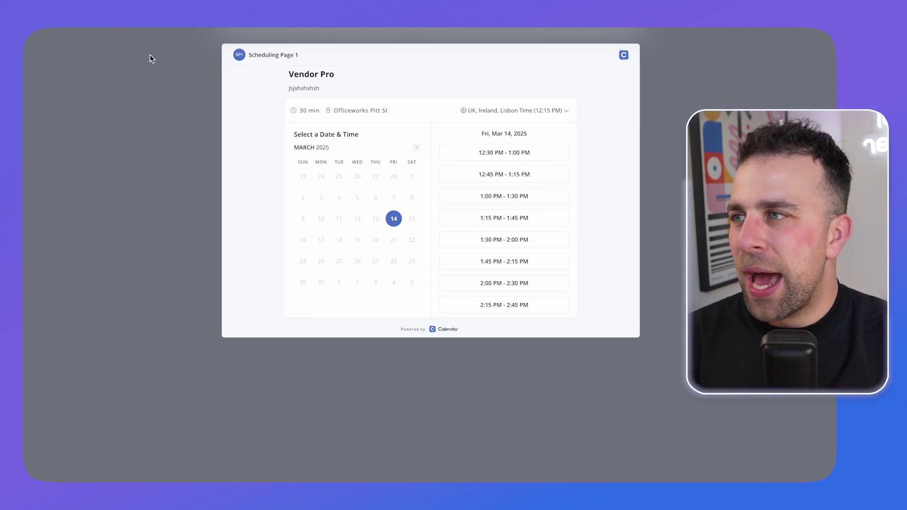
{"action": "left_click_drag", "start_coordinate": [290, 73], "coordinate": [364, 77]}
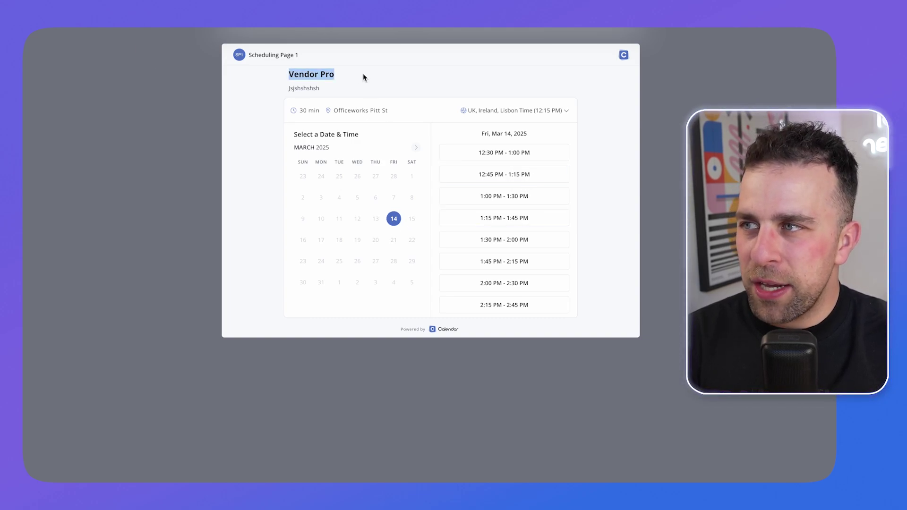
{"action": "left_click_drag", "start_coordinate": [290, 87], "coordinate": [340, 87]}
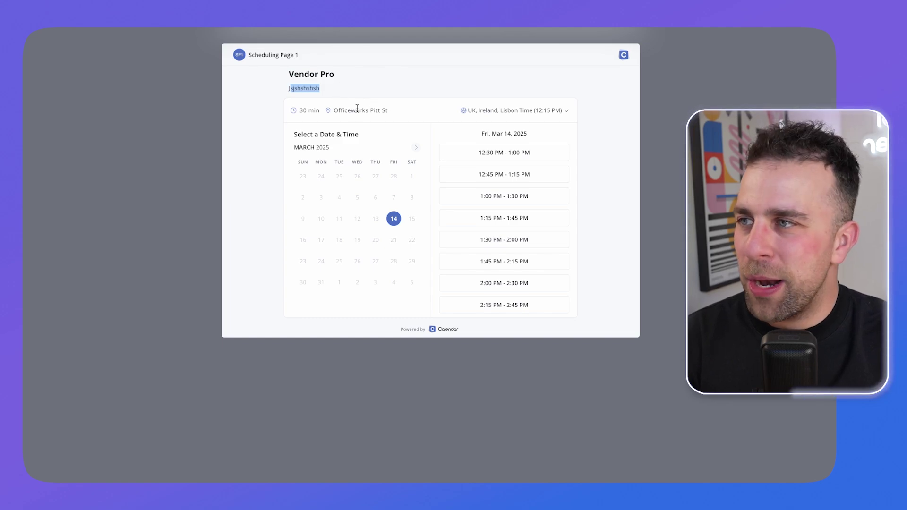
{"action": "left_click", "coordinate": [187, 53]}
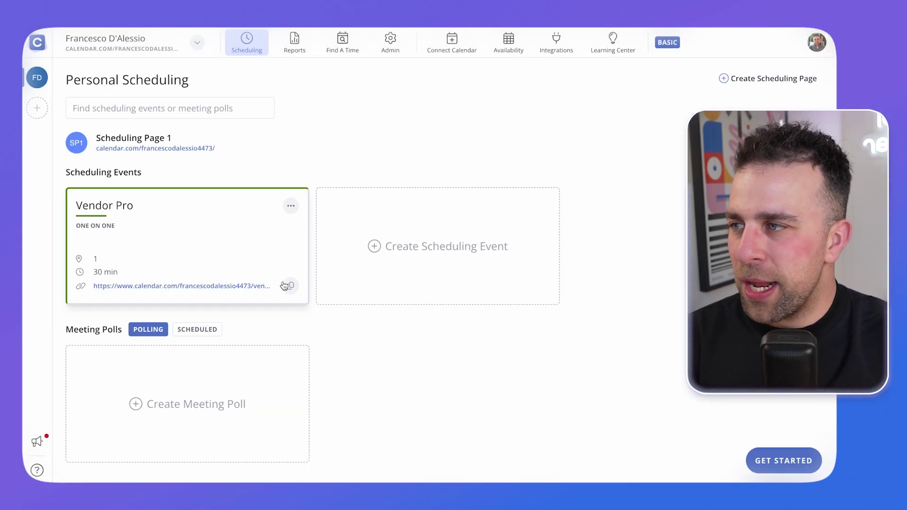
- Try a meeting poll, dismiss the upgrade offer, then start and cancel a One-on-One event
{"action": "scroll", "coordinate": [245, 326], "scroll_direction": "down", "scroll_amount": 1}
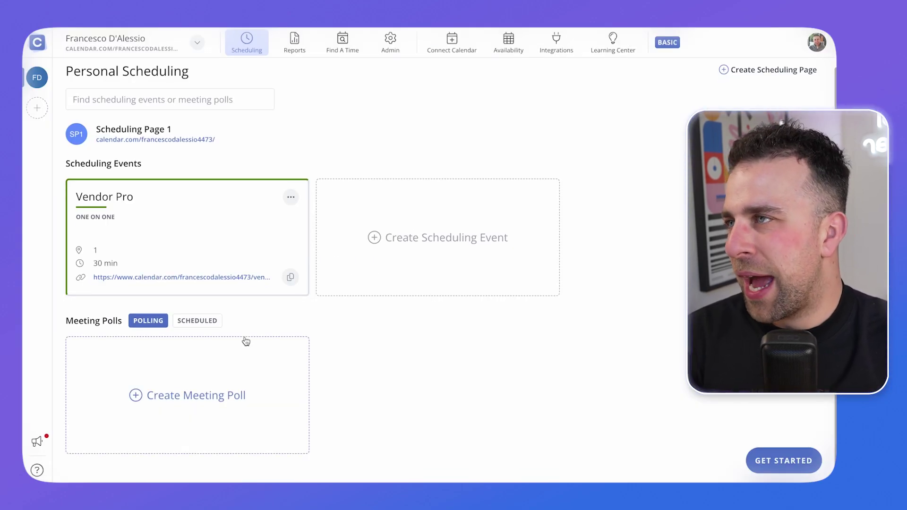
{"action": "left_click", "coordinate": [199, 397]}
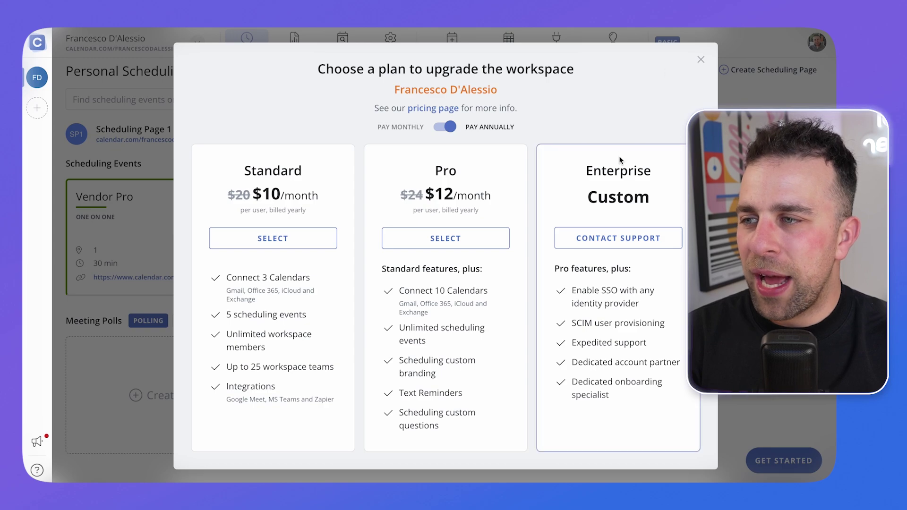
{"action": "left_click", "coordinate": [701, 61]}
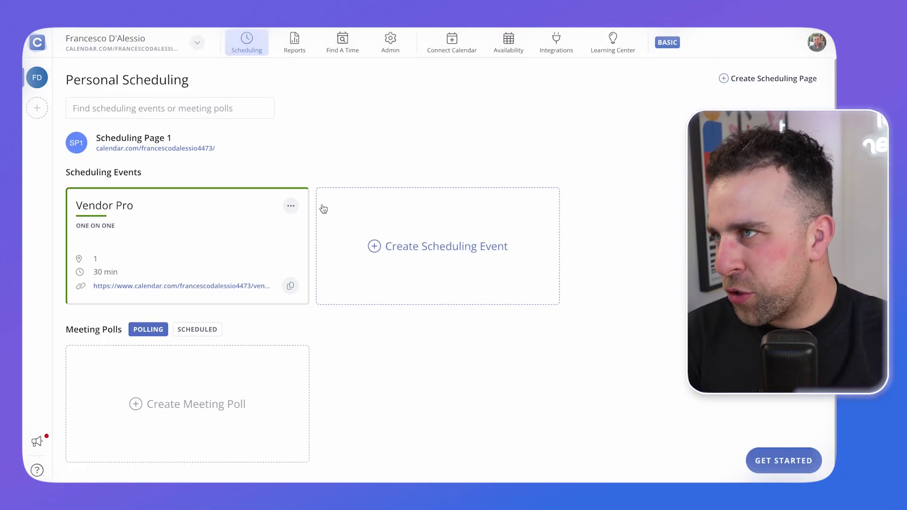
{"action": "left_click", "coordinate": [348, 230]}
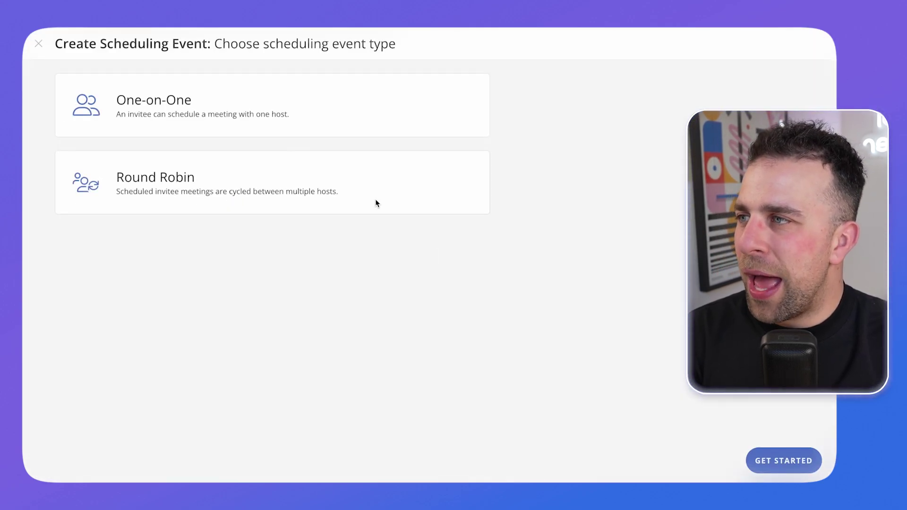
{"action": "left_click", "coordinate": [247, 135]}
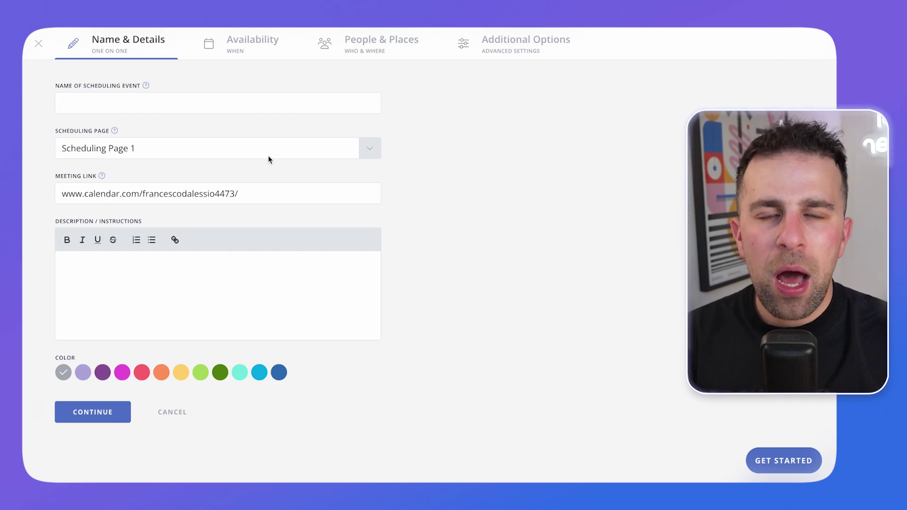
{"action": "left_click", "coordinate": [44, 44]}
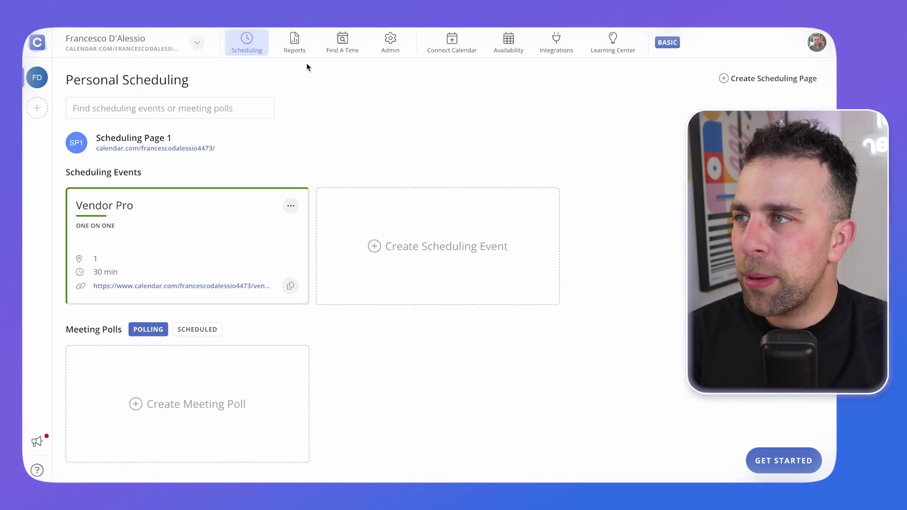
- View the Scheduling Reports page, then open the Find a Time meeting planner
{"action": "left_click", "coordinate": [296, 51]}
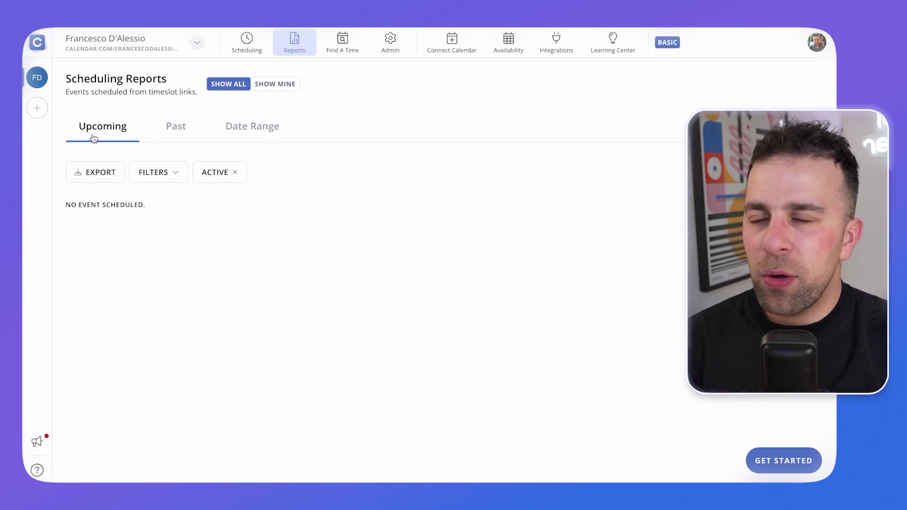
{"action": "left_click", "coordinate": [355, 49]}
- Move the draft event from Friday to Saturday at 12:40–5:20 PM and attempt to create it
{"action": "left_click_drag", "start_coordinate": [600, 273], "coordinate": [676, 87]}
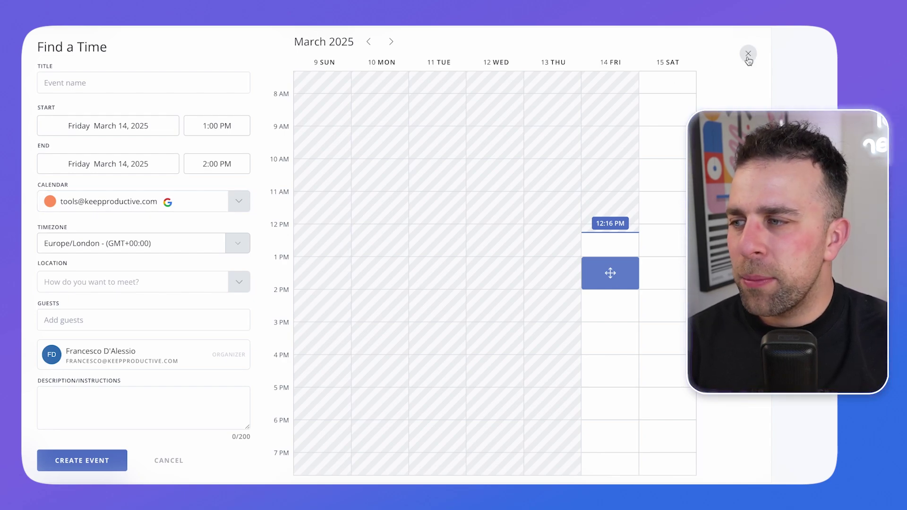
{"action": "left_click", "coordinate": [593, 342]}
{"action": "left_click_drag", "start_coordinate": [614, 345], "coordinate": [655, 170]}
{"action": "left_click_drag", "start_coordinate": [674, 204], "coordinate": [676, 322]}
{"action": "left_click_drag", "start_coordinate": [673, 246], "coordinate": [671, 322]}
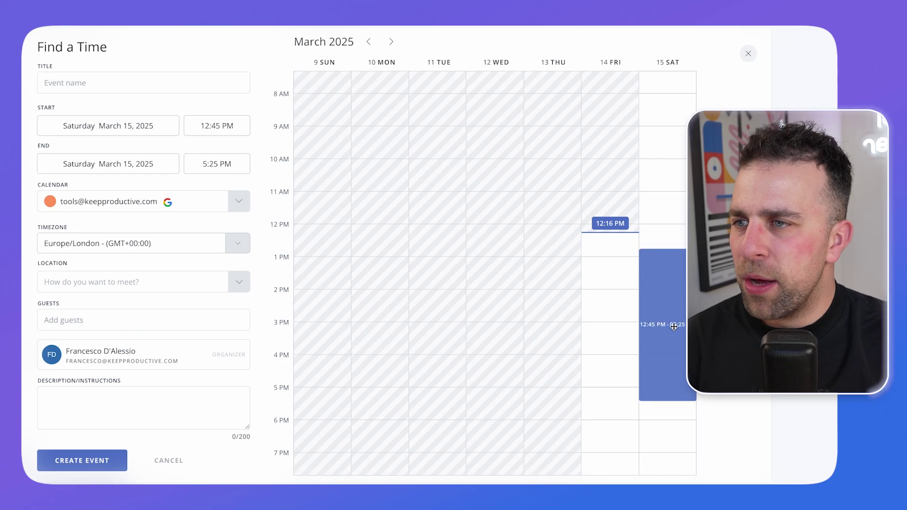
{"action": "left_click", "coordinate": [99, 460]}
{"action": "type", "text": "Ev"}
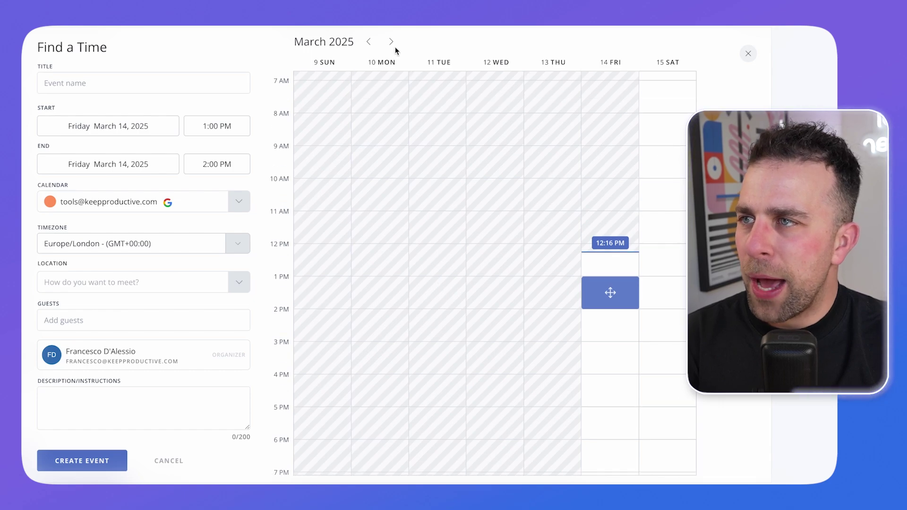
- In the next week, draw a Tuesday, March 18 block spanning 9:45 AM to 4:20 PM
{"action": "left_click", "coordinate": [391, 42]}
{"action": "left_click", "coordinate": [430, 203]}
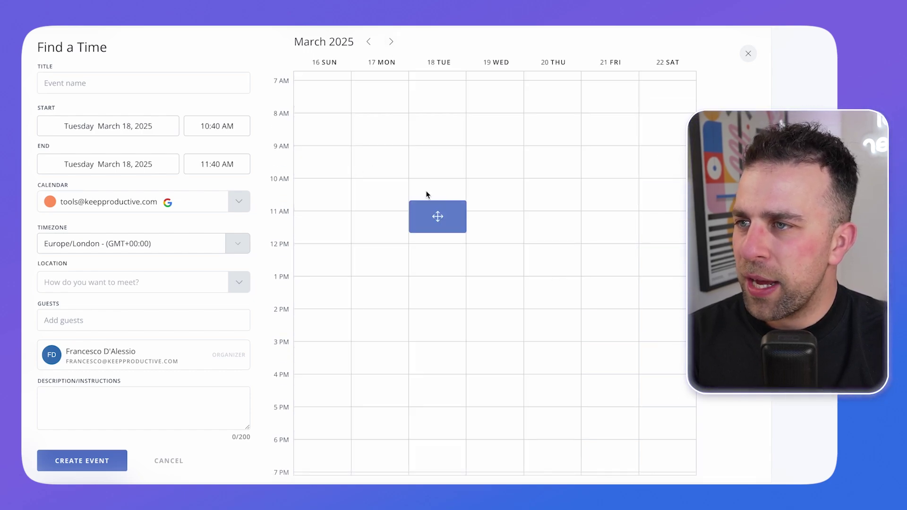
{"action": "left_click_drag", "start_coordinate": [441, 232], "coordinate": [459, 415]}
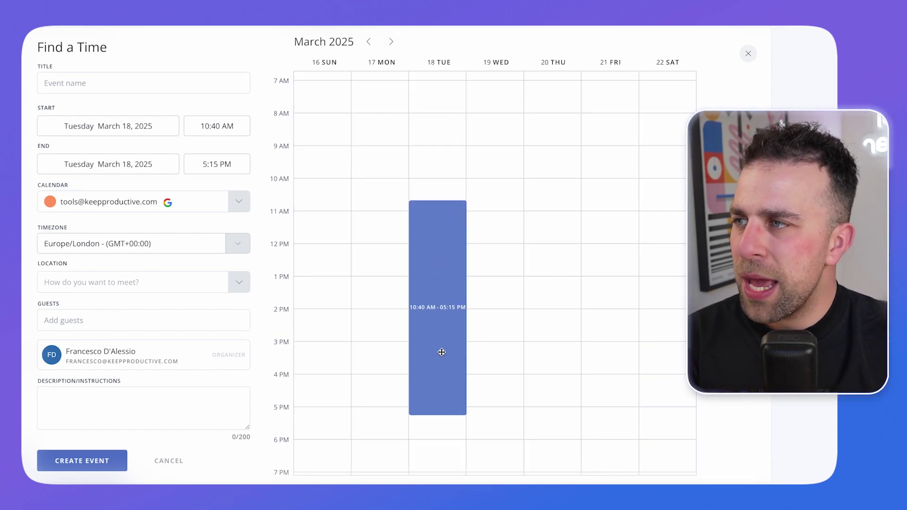
{"action": "left_click_drag", "start_coordinate": [441, 349], "coordinate": [442, 319]}
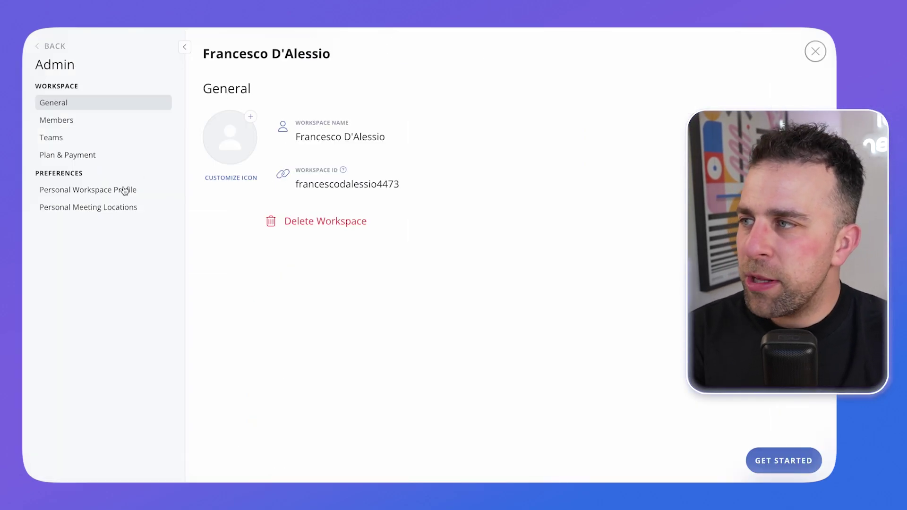
- Review the Admin Personal Workspace Profile and Personal Meeting Locations pages, then go back
{"action": "left_click", "coordinate": [124, 191]}
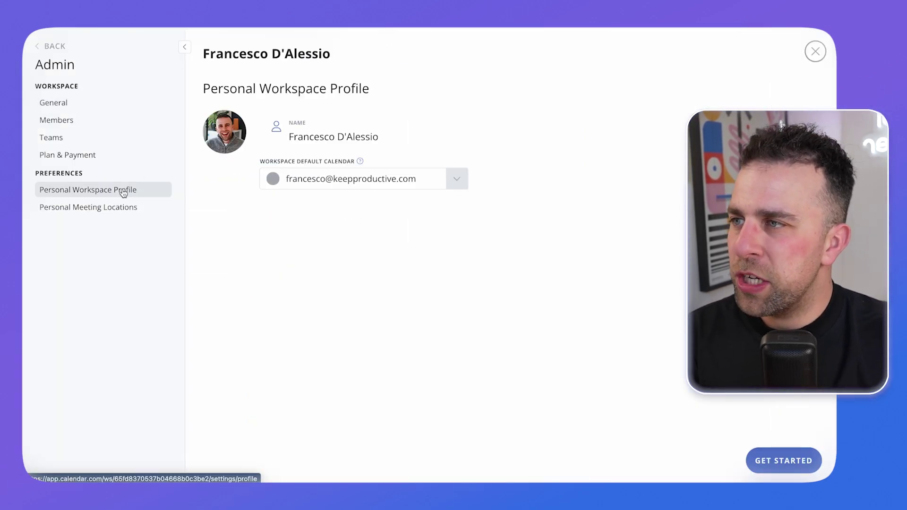
{"action": "left_click", "coordinate": [119, 211]}
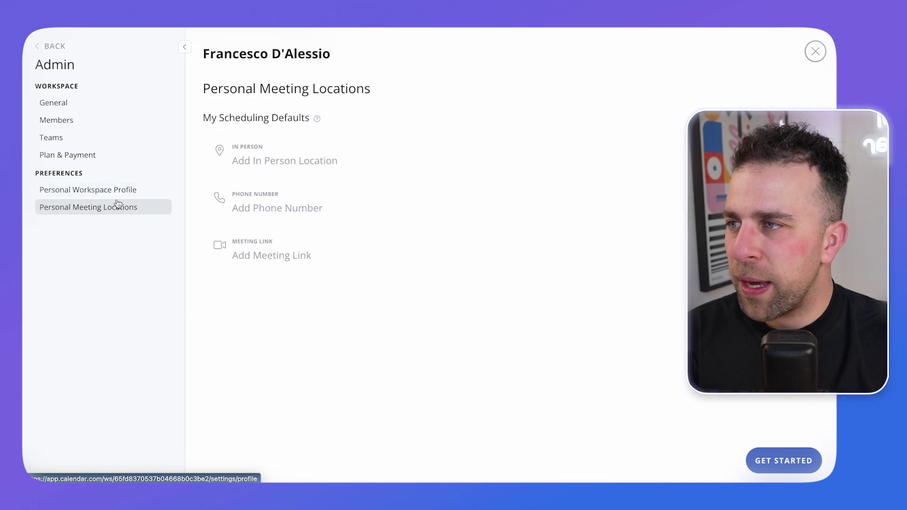
{"action": "left_click", "coordinate": [44, 45]}
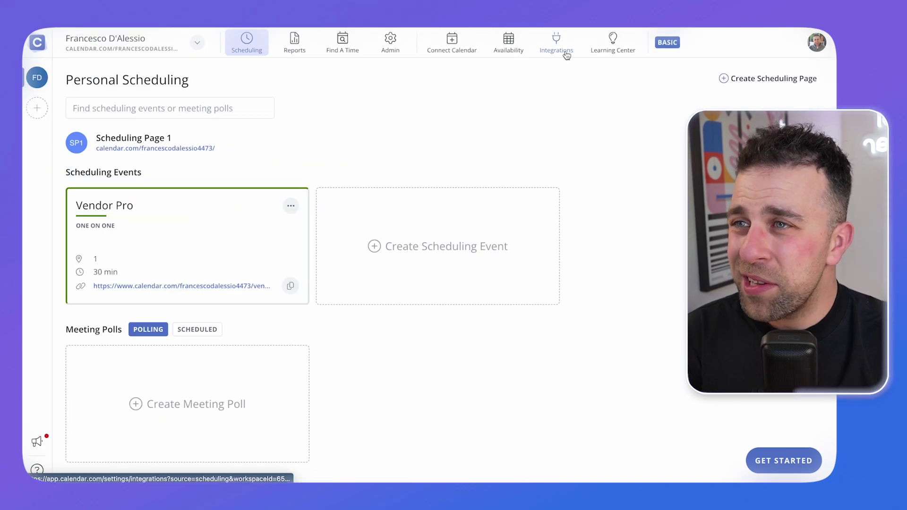
- Browse the Connect Calendar, Availability and Integrations settings pages
{"action": "left_click", "coordinate": [459, 42]}
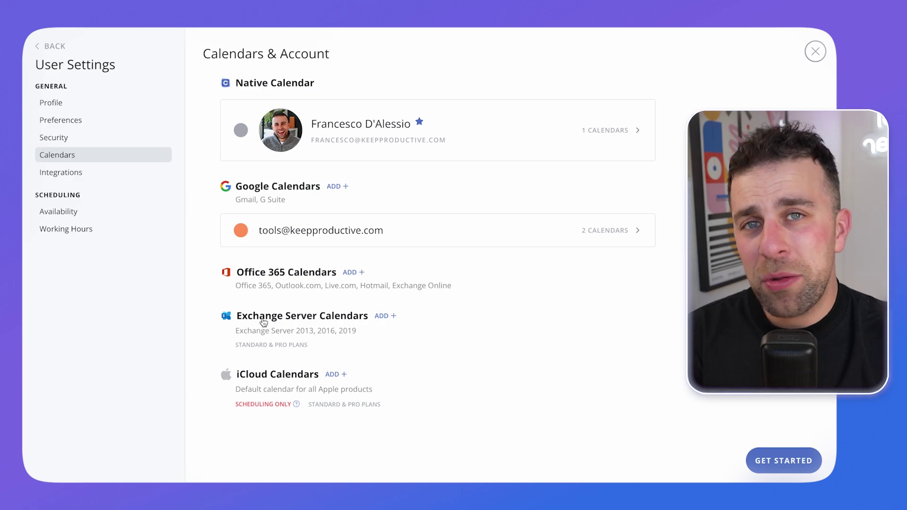
{"action": "scroll", "coordinate": [264, 322], "scroll_direction": "left", "scroll_amount": 5}
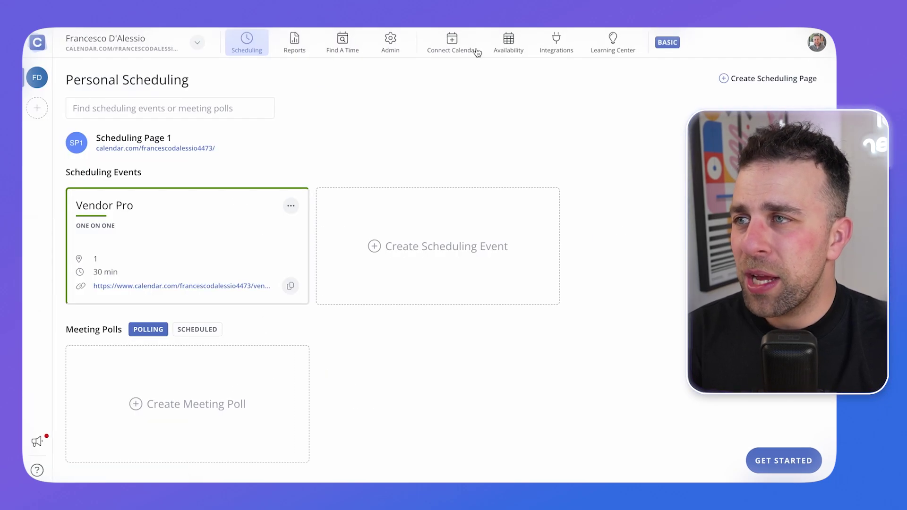
{"action": "left_click", "coordinate": [518, 47]}
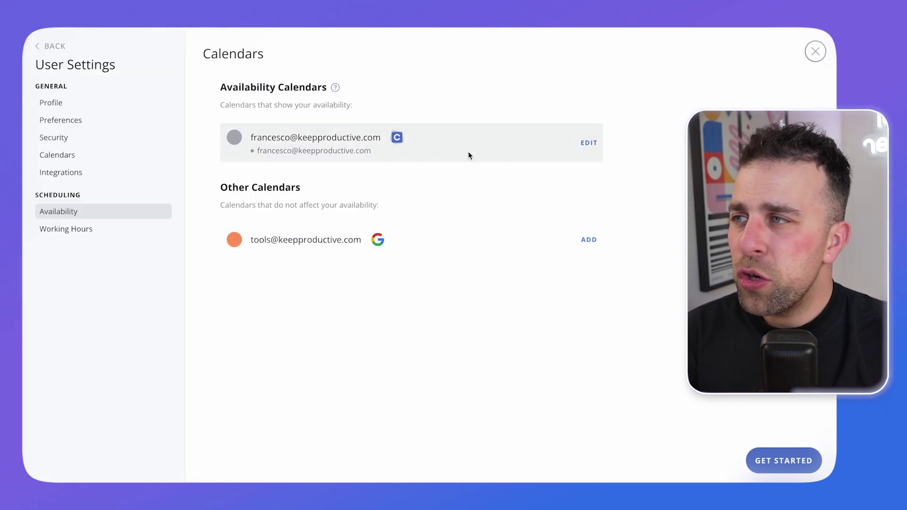
{"action": "scroll", "coordinate": [415, 170], "scroll_direction": "left", "scroll_amount": 5}
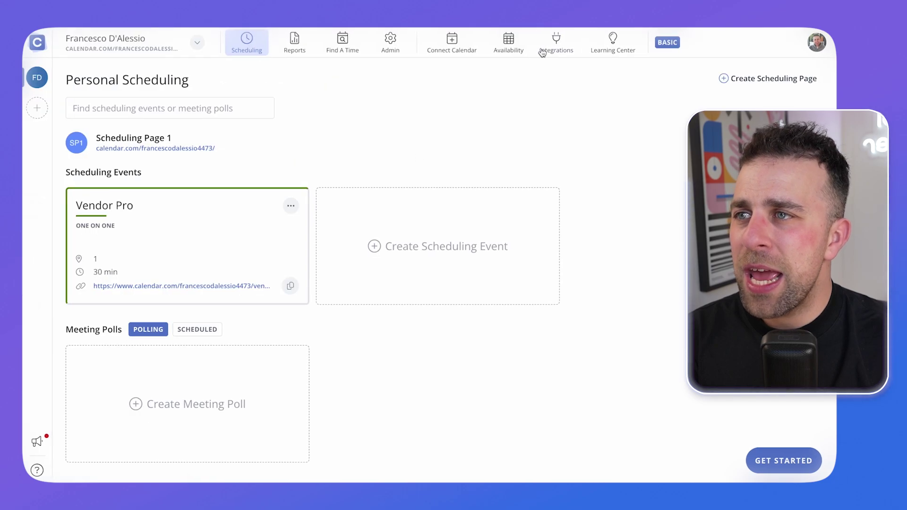
{"action": "left_click", "coordinate": [556, 43]}
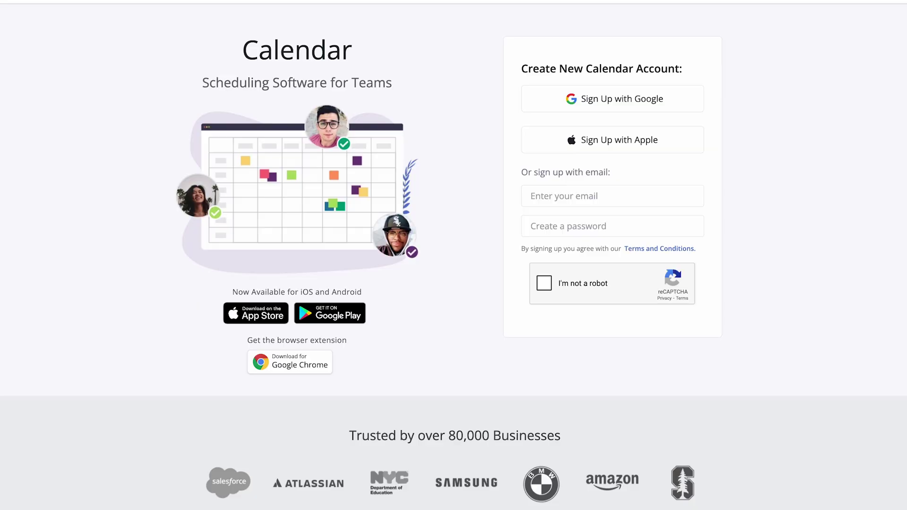
- Scroll down the calendar.com homepage past the sign-up form and feature sections to the productivity blog
{"action": "scroll", "coordinate": [453, 255], "scroll_direction": "down", "scroll_amount": 4}
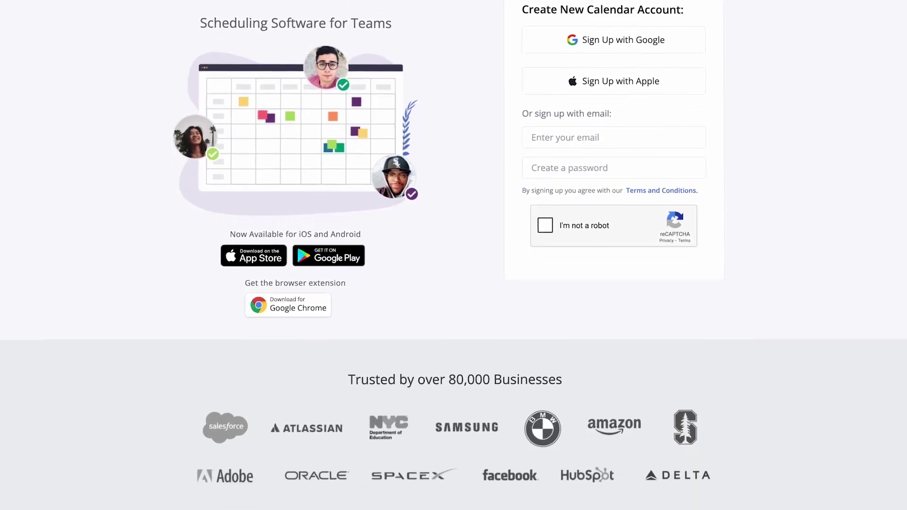
{"action": "scroll", "coordinate": [454, 255], "scroll_direction": "down", "scroll_amount": 10}
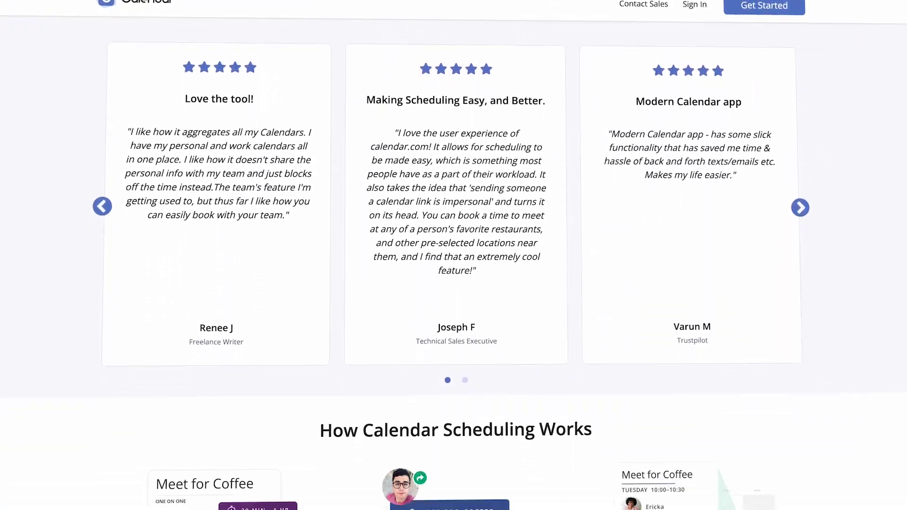
{"action": "scroll", "coordinate": [454, 255], "scroll_direction": "down", "scroll_amount": 10}
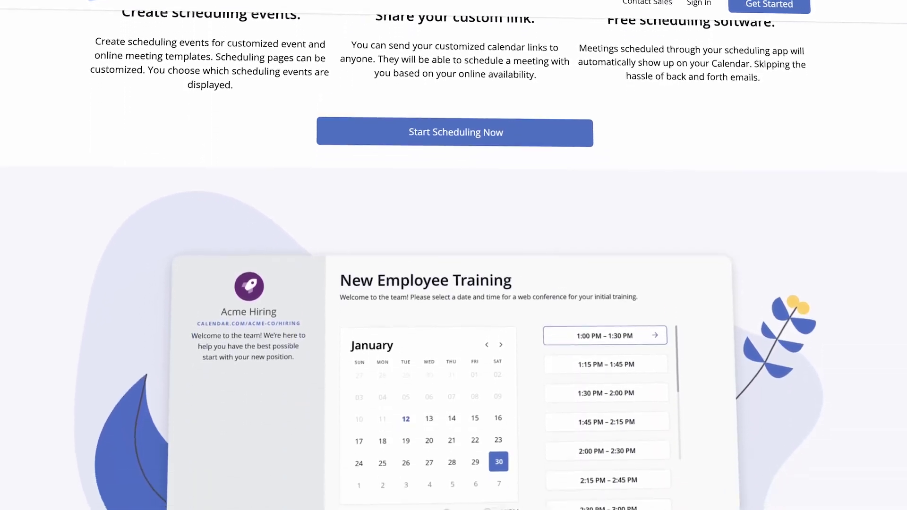
{"action": "scroll", "coordinate": [454, 255], "scroll_direction": "down", "scroll_amount": 10}
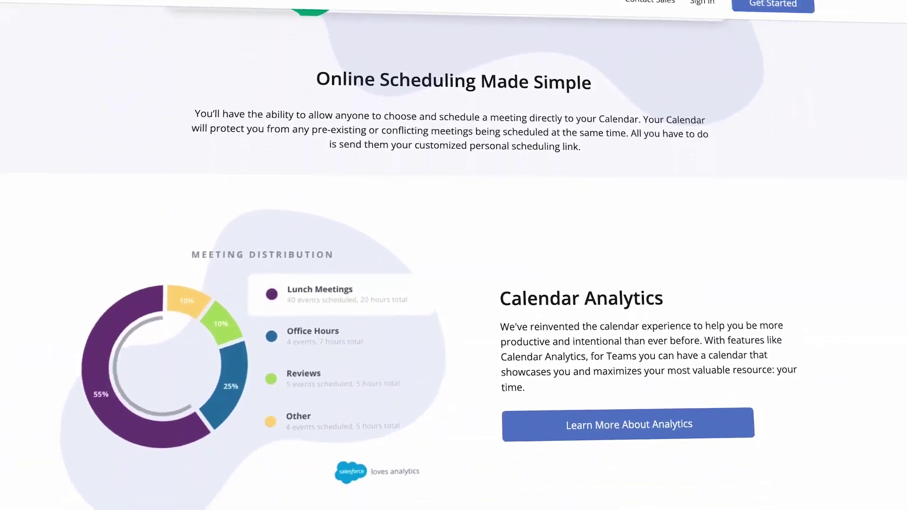
{"action": "scroll", "coordinate": [453, 255], "scroll_direction": "down", "scroll_amount": 10}
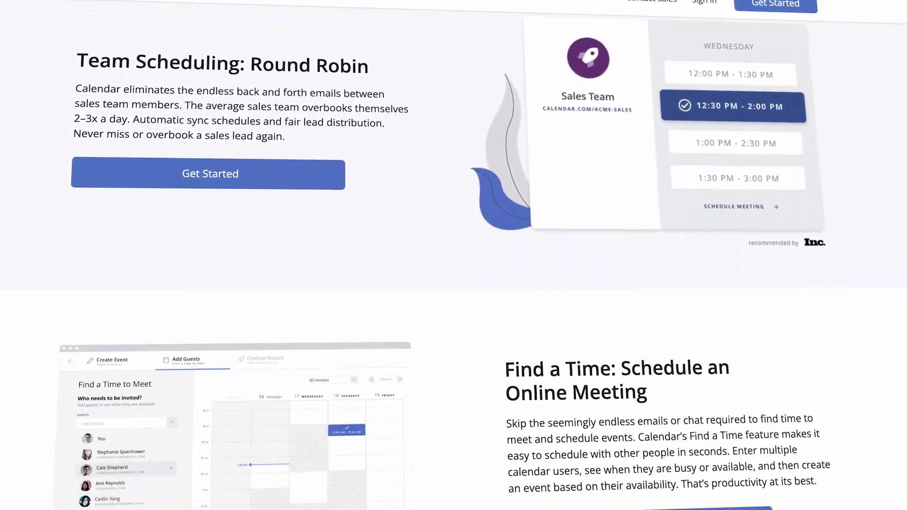
{"action": "scroll", "coordinate": [453, 255], "scroll_direction": "down", "scroll_amount": 10}
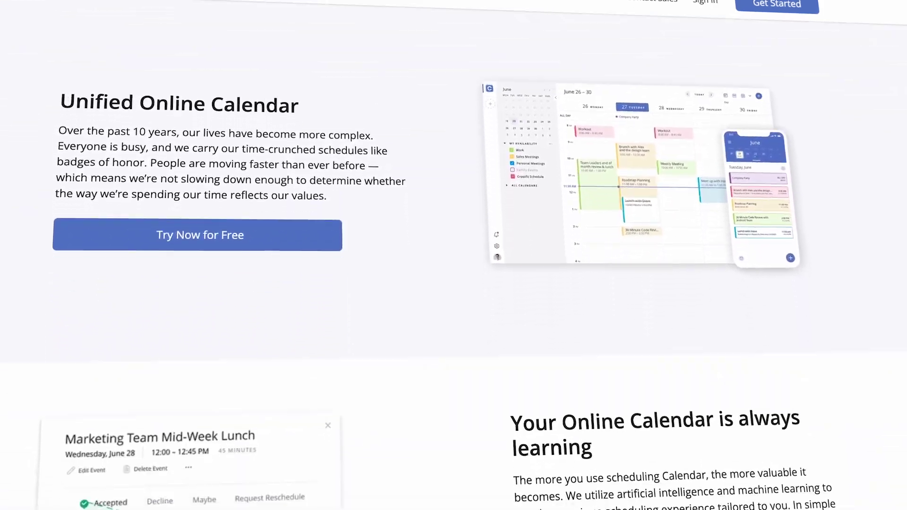
{"action": "scroll", "coordinate": [454, 255], "scroll_direction": "down", "scroll_amount": 10}
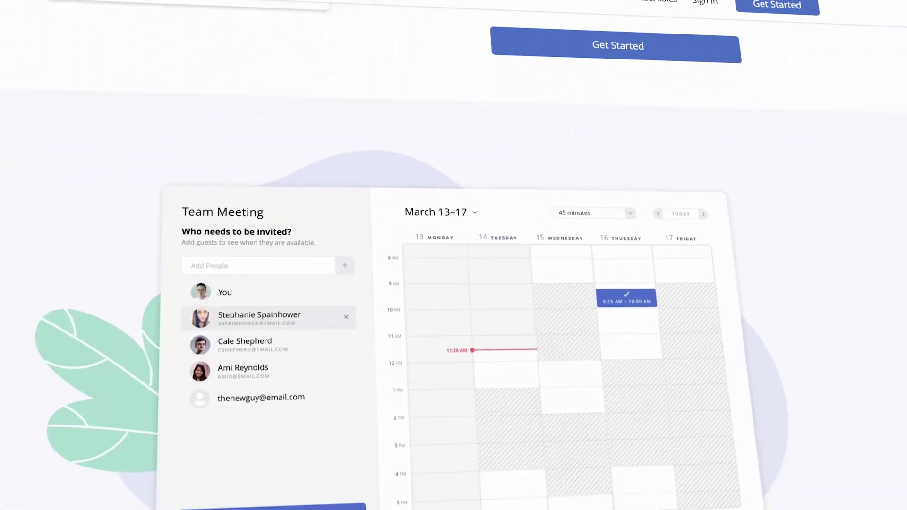
{"action": "scroll", "coordinate": [453, 255], "scroll_direction": "down", "scroll_amount": 10}
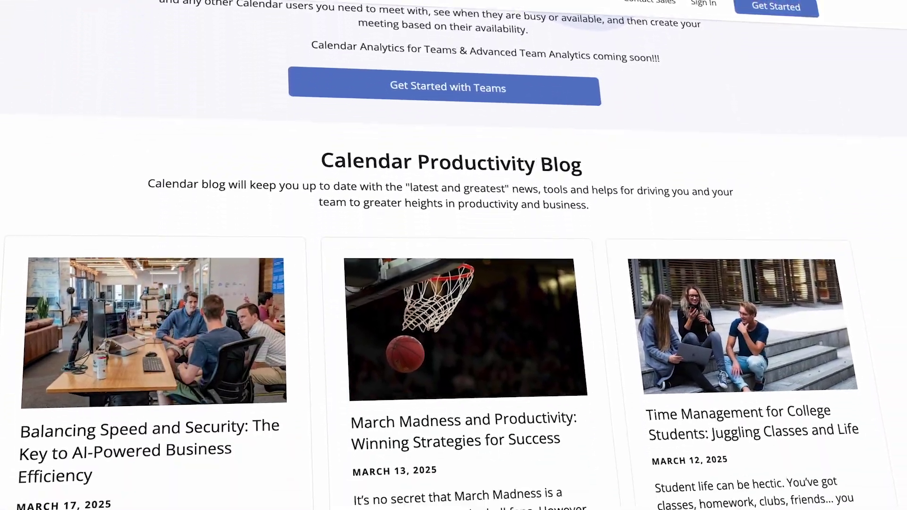